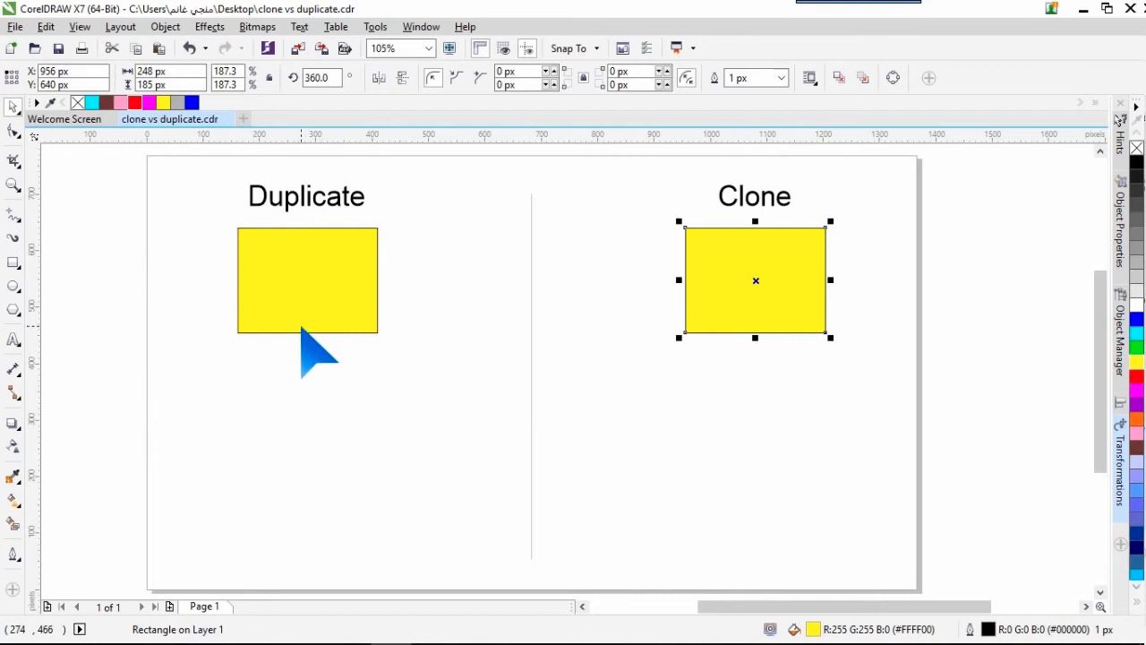
Step: Place a copy of the yellow rectangle under the Duplicate heading directly below it, and delete that copy
click(303, 299)
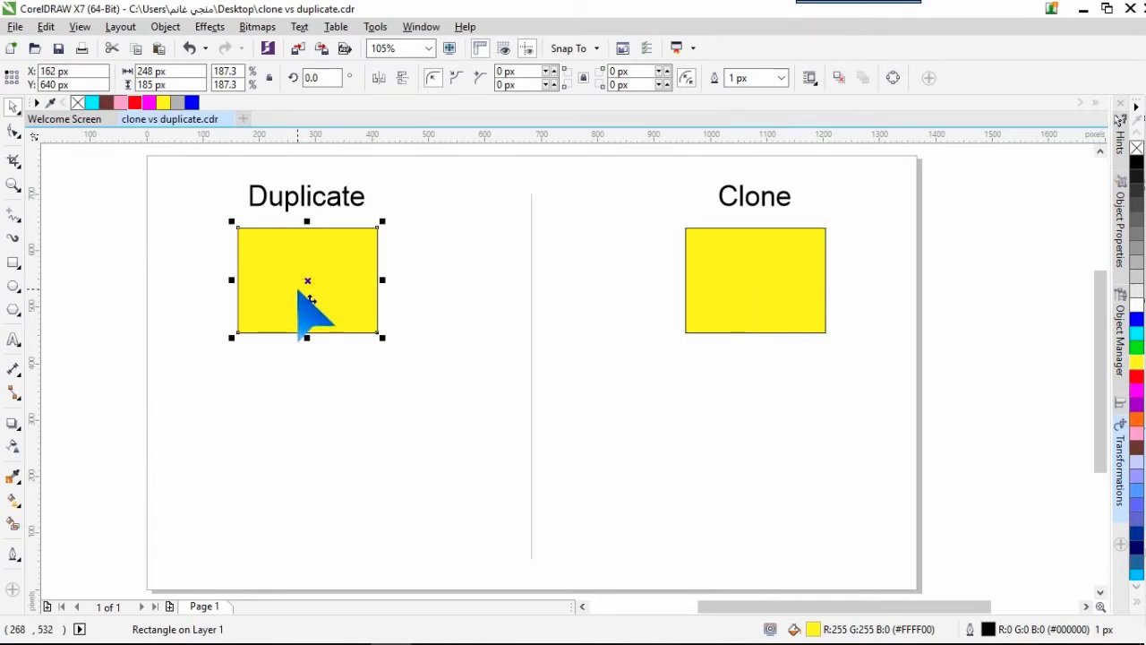
drag(314, 265, 315, 413)
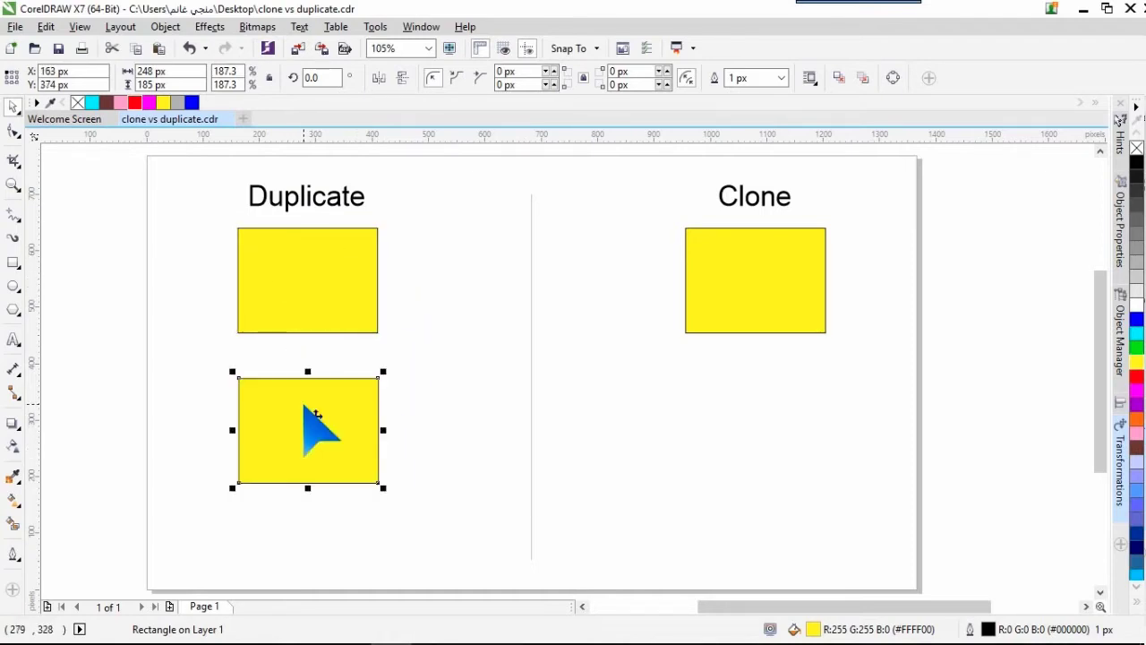
key(Delete)
Step: Duplicate the yellow rectangle under the Duplicate heading and place the copy directly below the original
click(277, 270)
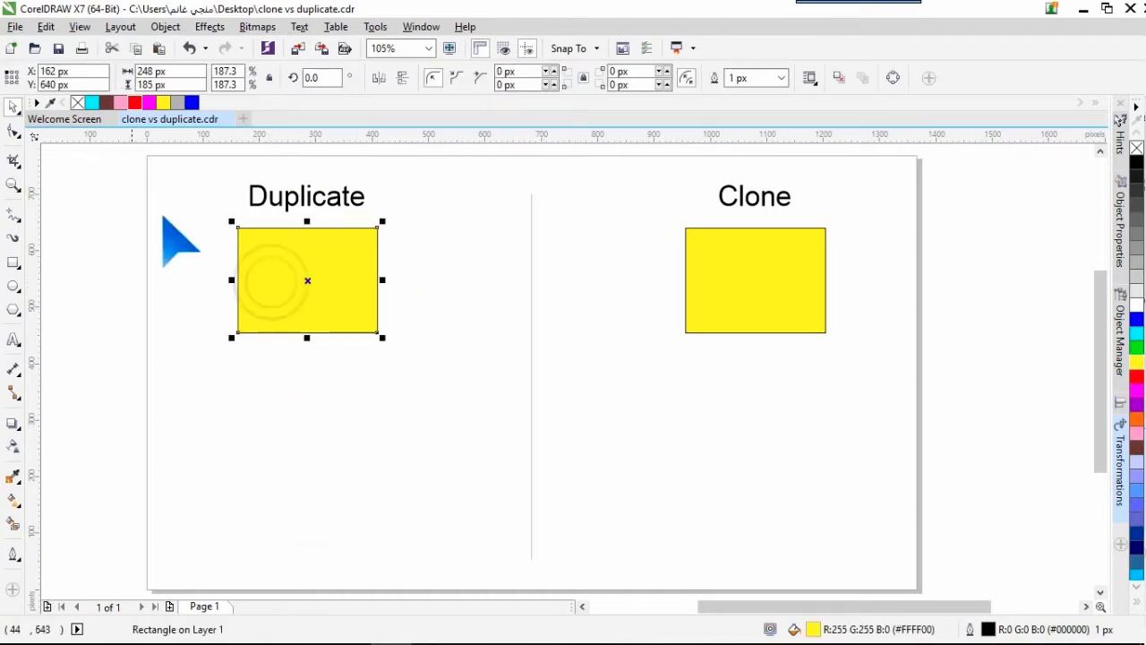
click(45, 26)
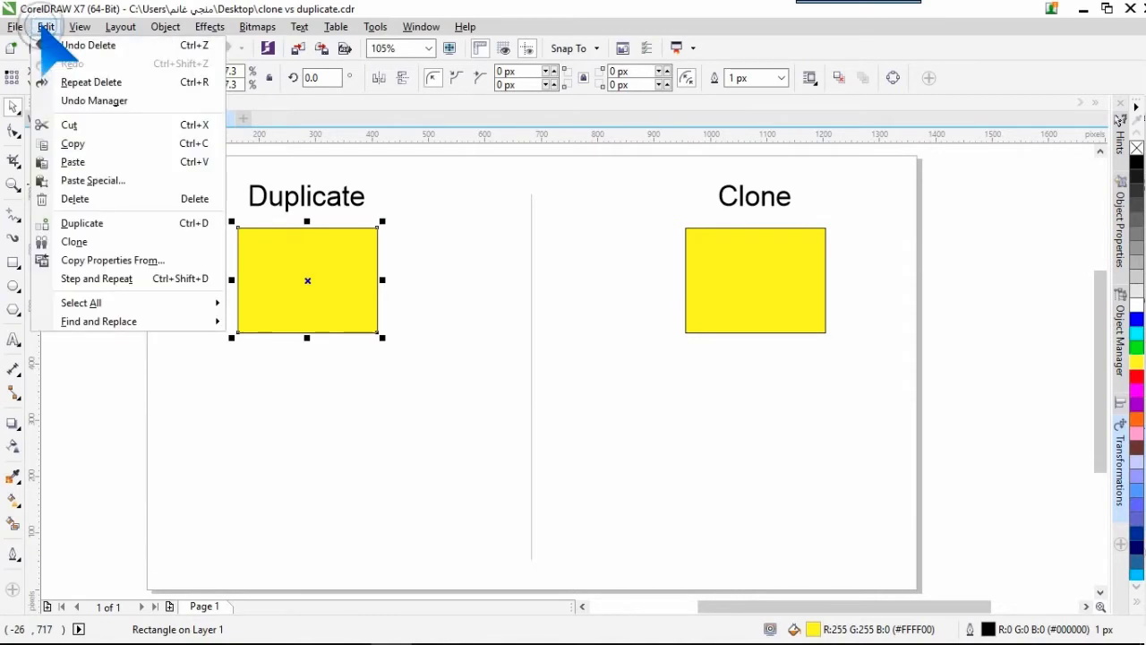
click(89, 224)
drag(304, 281, 304, 452)
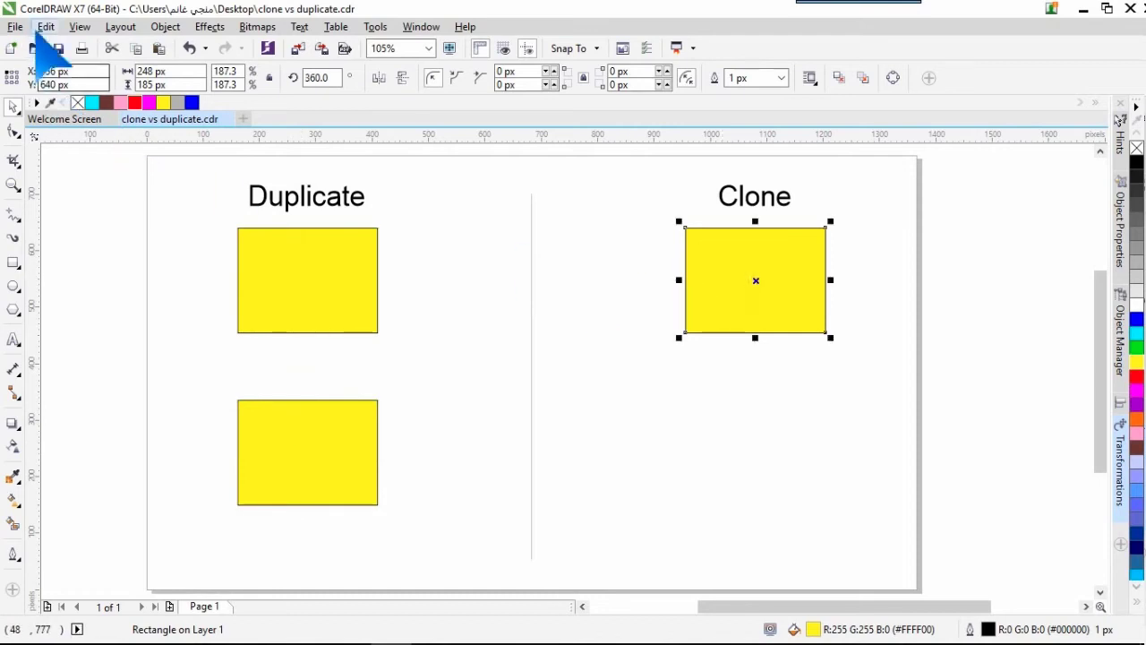
Step: Clone the yellow rectangle under the Clone heading, place the clone directly below the original, and deselect it
click(45, 26)
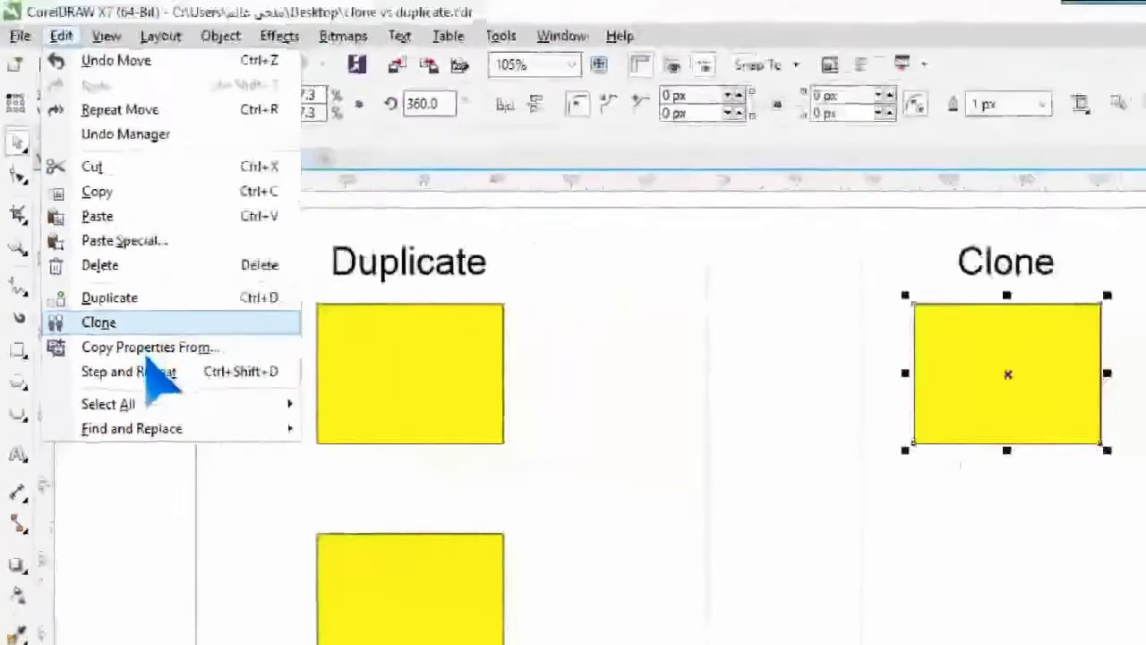
click(202, 333)
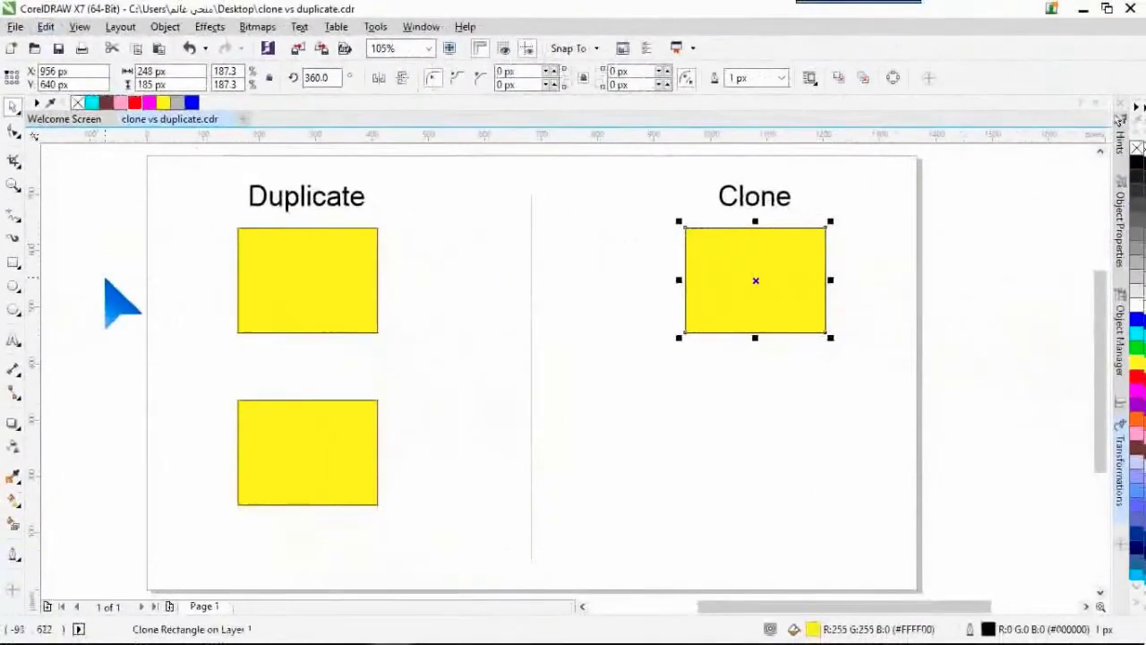
drag(728, 286, 721, 447)
click(637, 374)
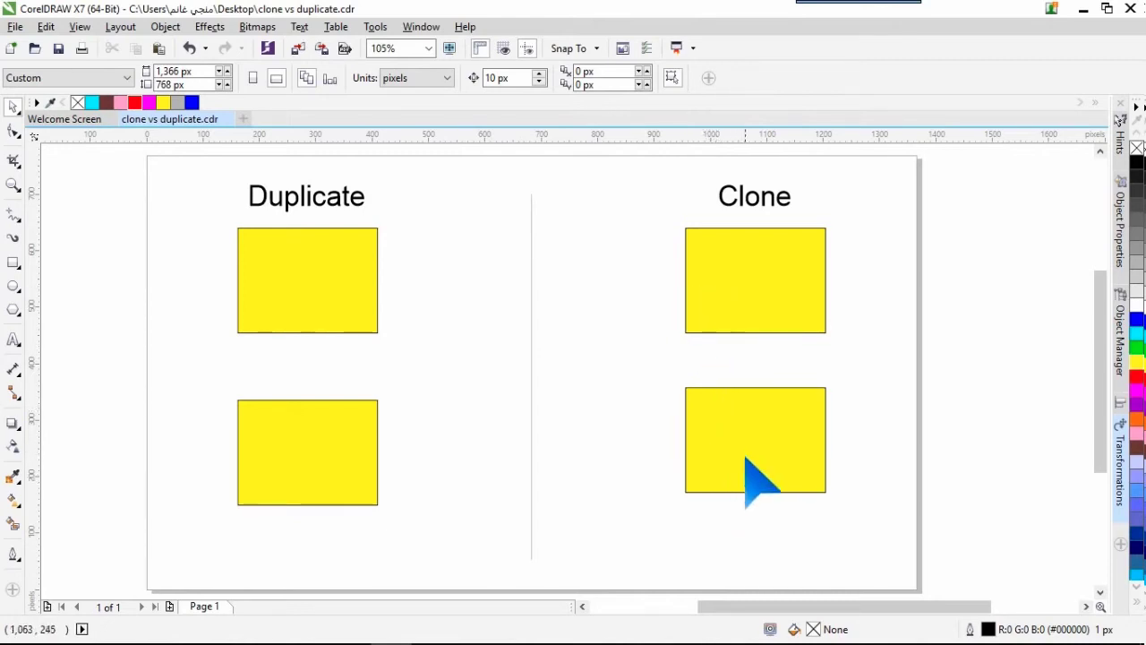
Step: Fill the upper rectangle under the Clone heading with blue
click(733, 286)
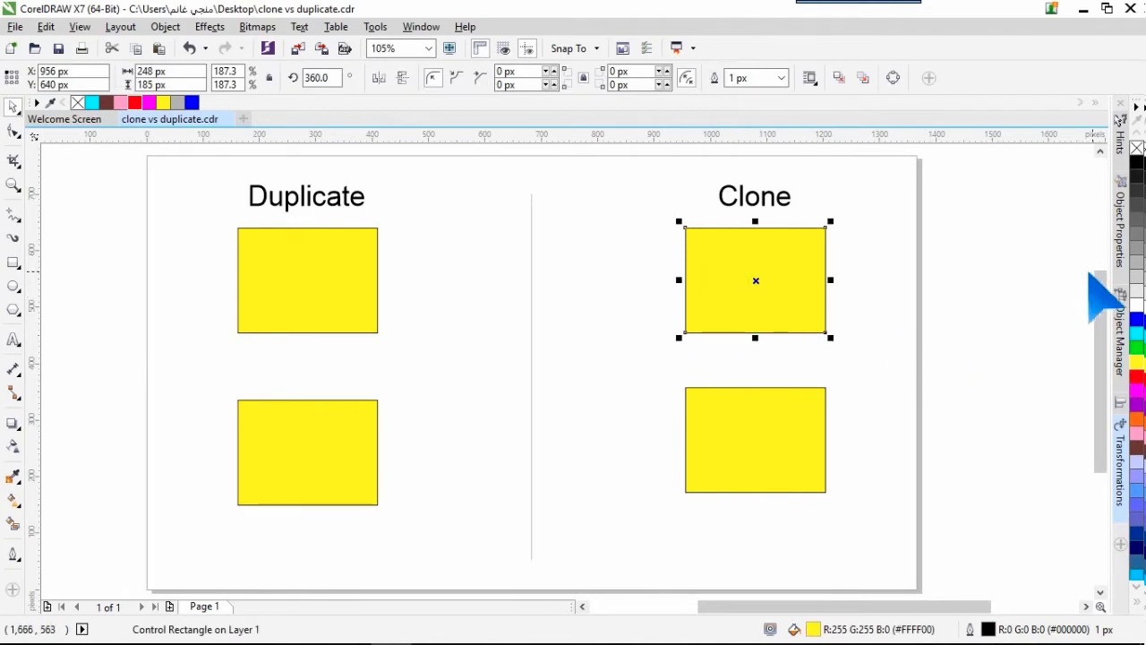
click(1137, 320)
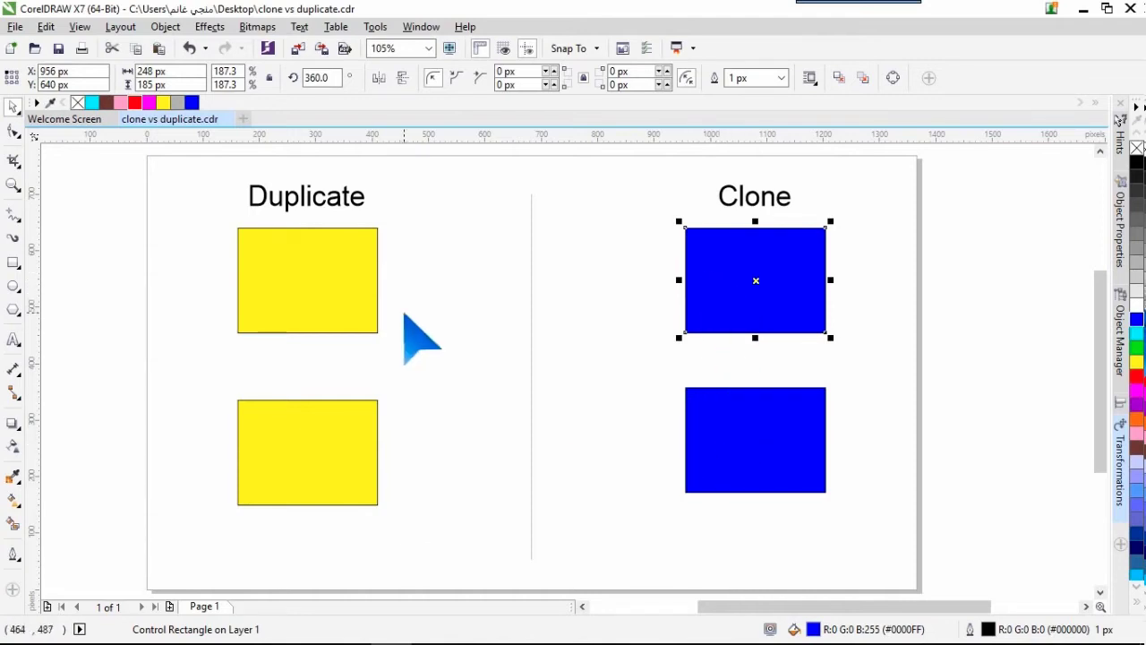
Step: Try red as the fill of the upper rectangle under the Duplicate heading, and change its fill to blue
click(276, 261)
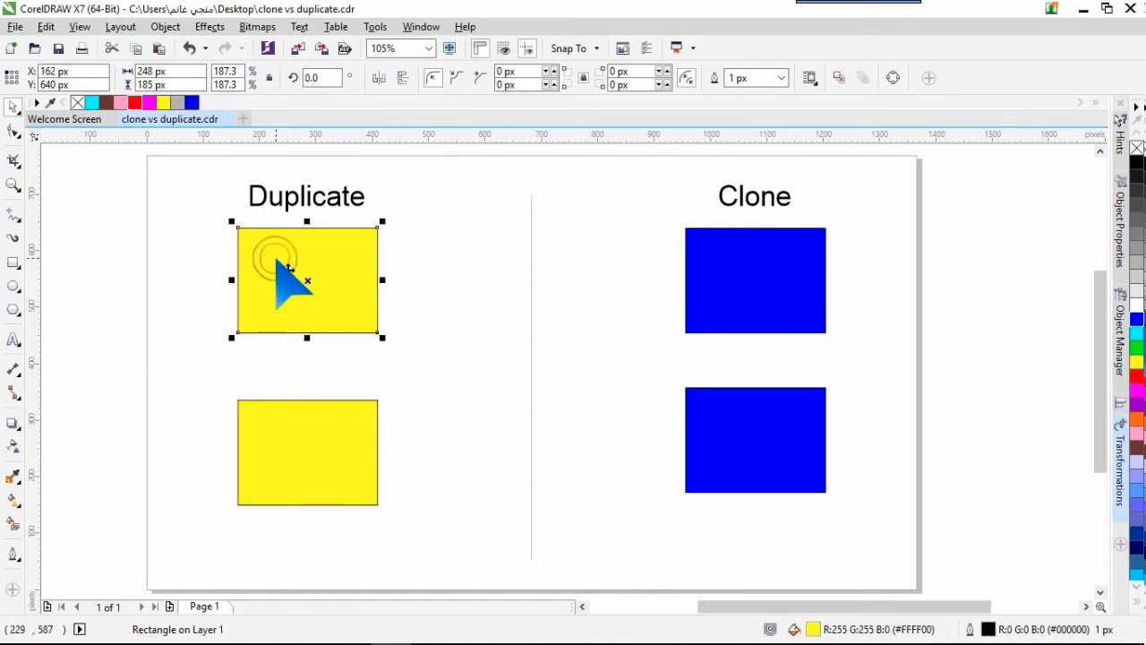
click(192, 103)
click(148, 103)
click(120, 103)
click(134, 103)
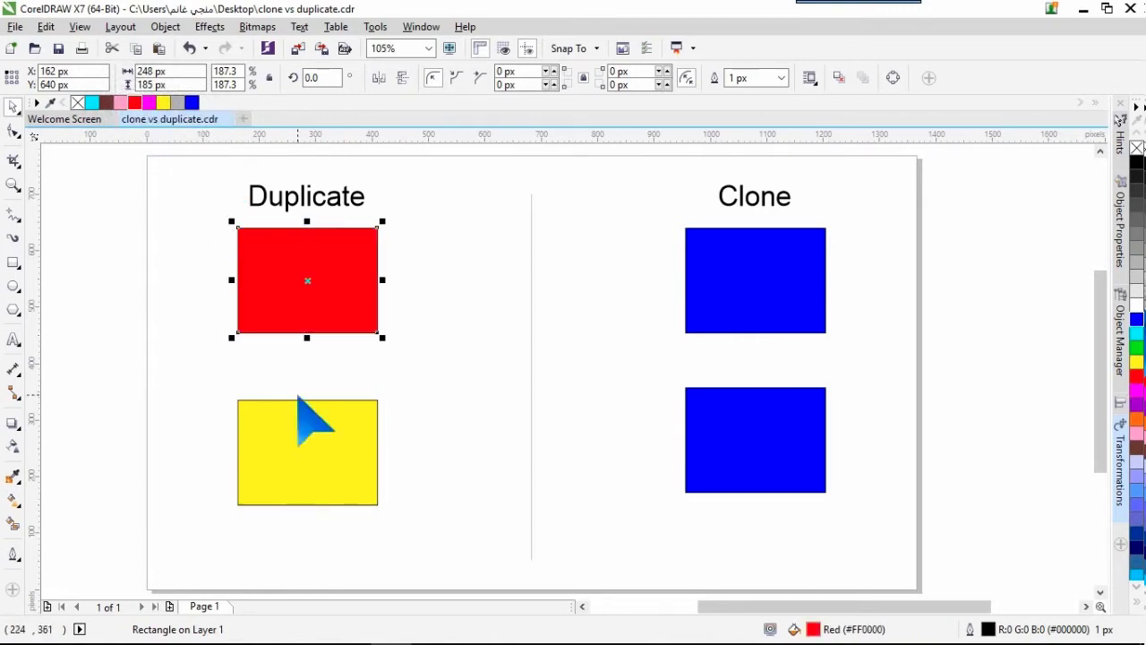
click(191, 103)
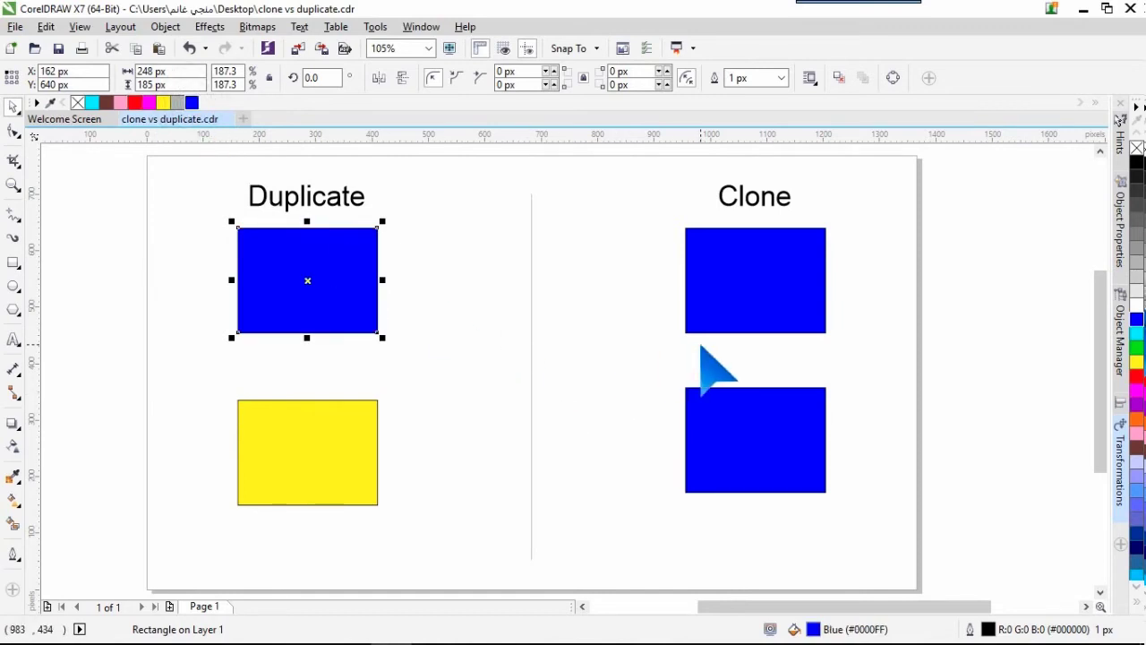
Step: Widen the upper Clone rectangle from its centre to about 471 px, widen the upper Duplicate rectangle as well, and undo both stretches
click(713, 285)
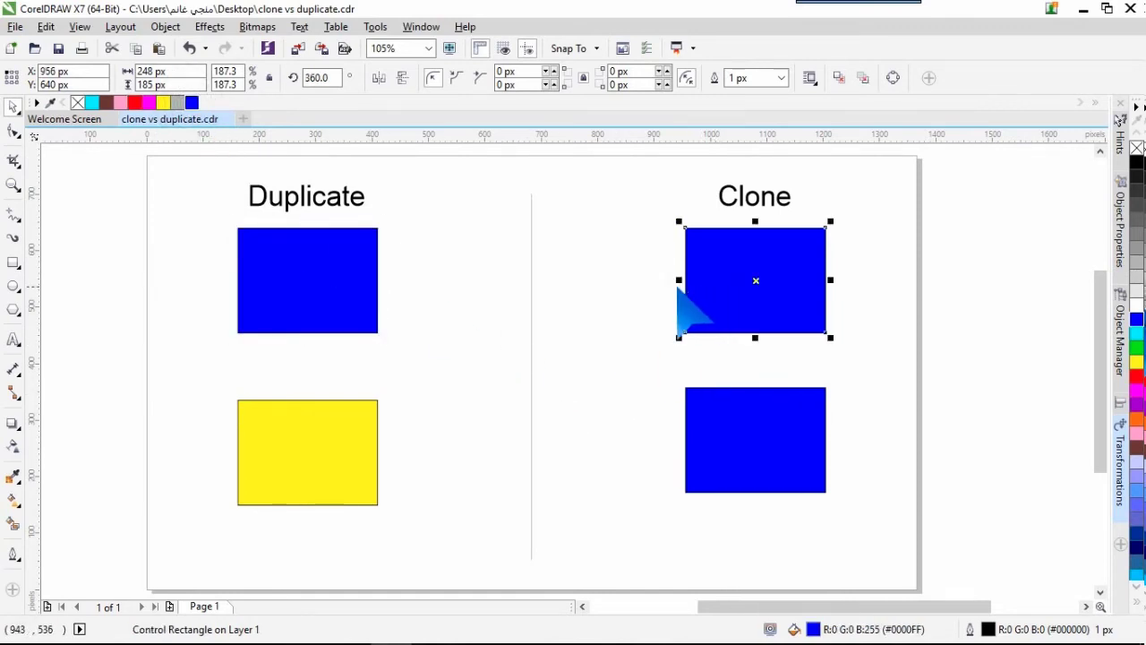
drag(678, 281, 620, 304)
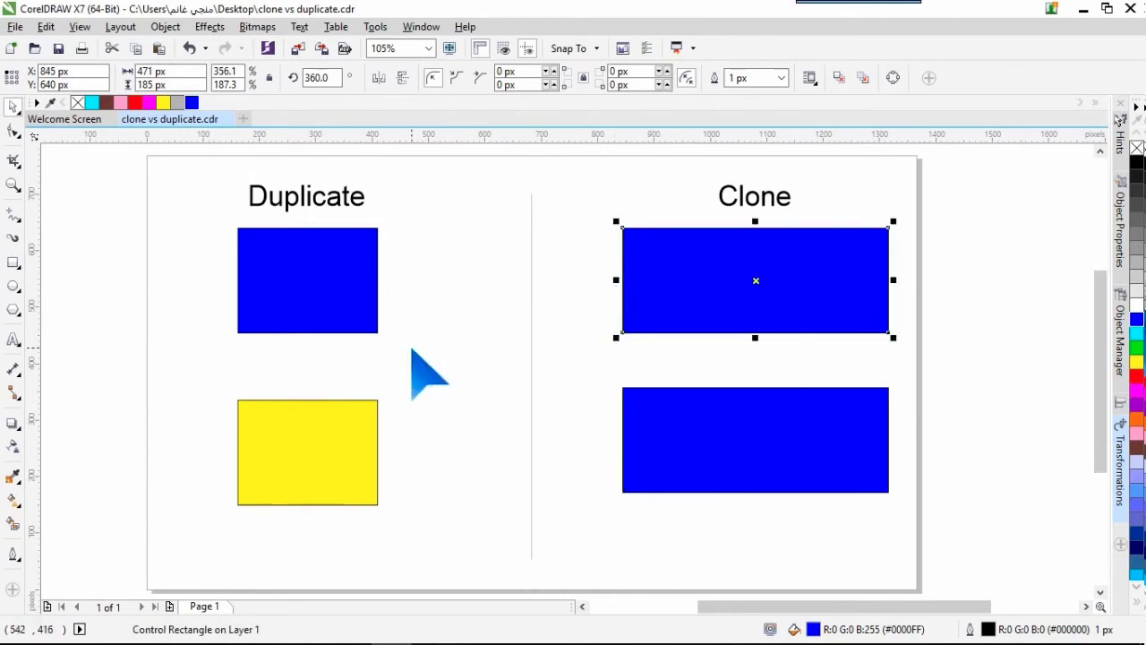
click(332, 295)
drag(385, 284, 448, 302)
key(ctrl+z)
key(ctrl+z)
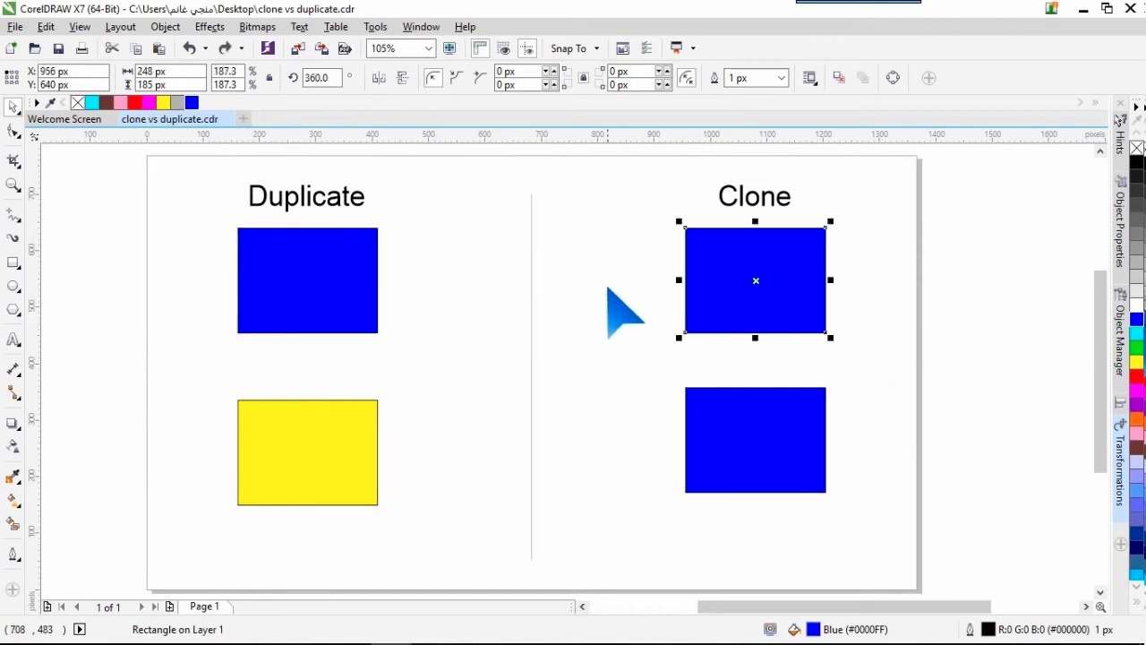
Step: Try rotating the upper Clone rectangle and the upper Duplicate rectangle, undoing the rotations
click(734, 277)
drag(678, 221, 671, 262)
key(ctrl+z)
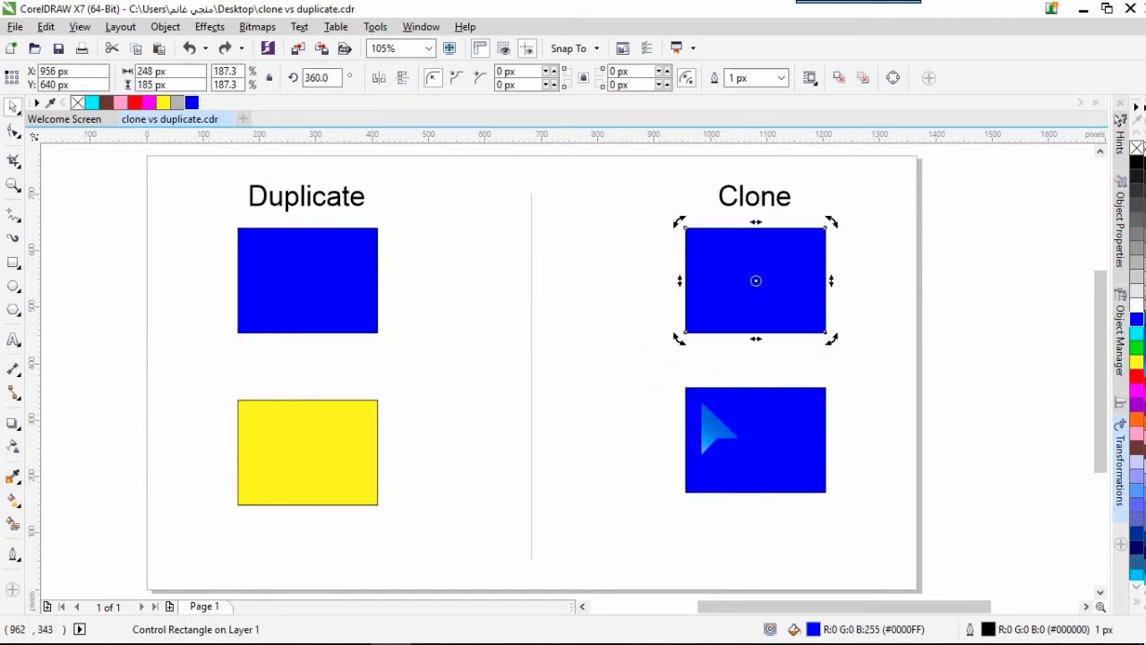
click(277, 273)
click(255, 251)
drag(231, 218, 333, 307)
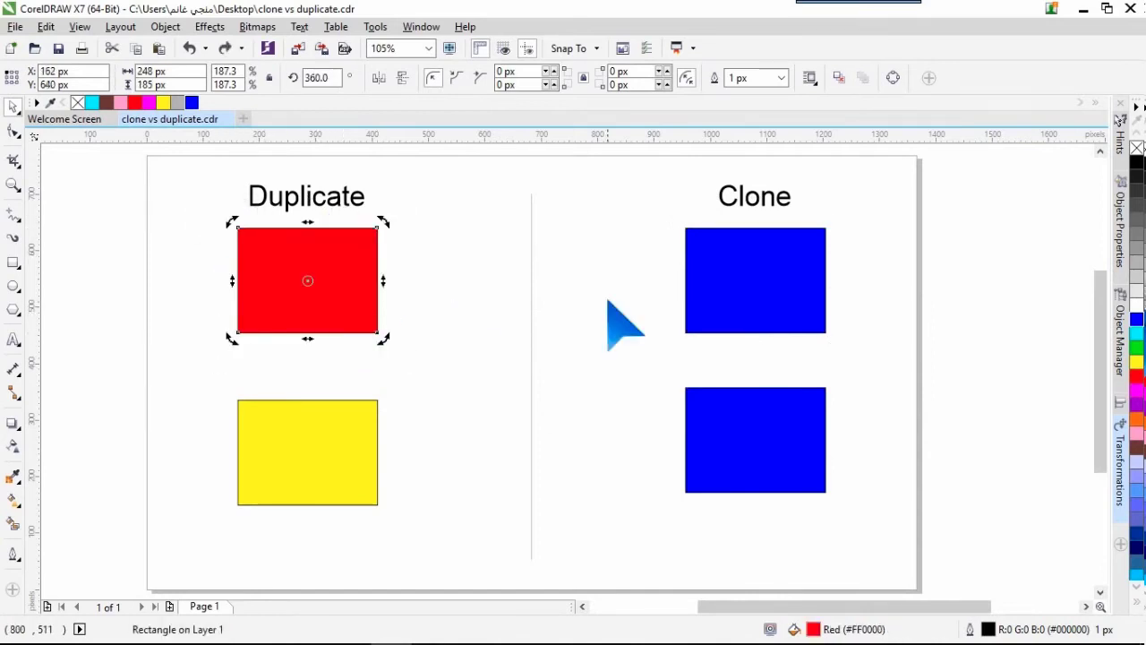
Step: Set the outline width of the upper rectangle under the Clone heading to 10 px
click(720, 277)
click(782, 78)
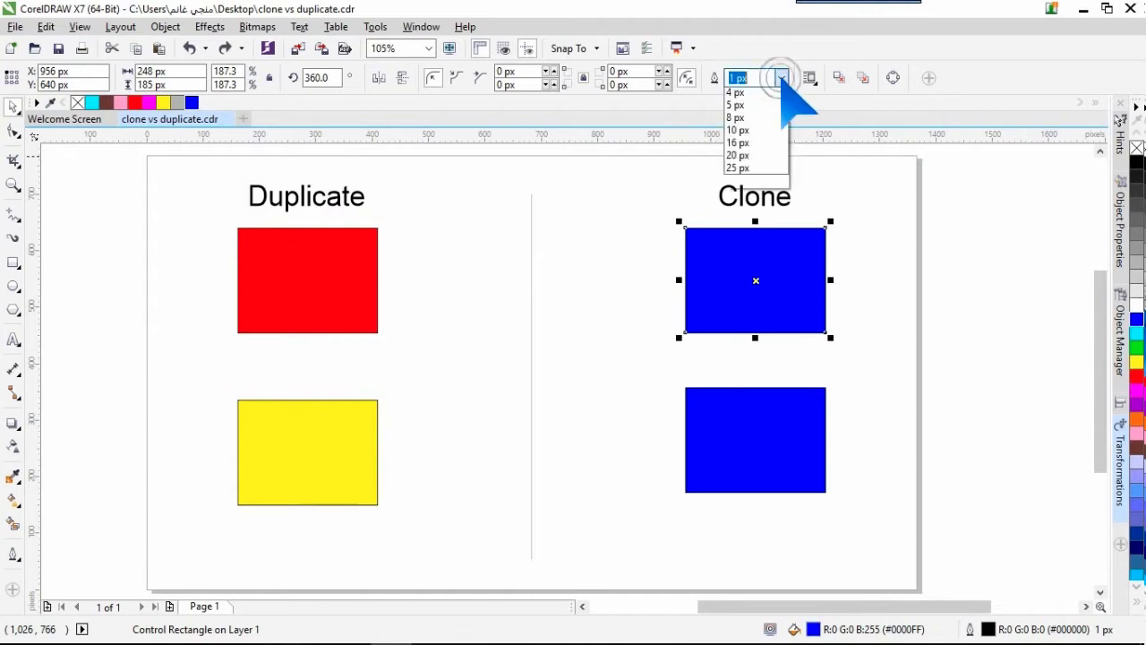
click(736, 196)
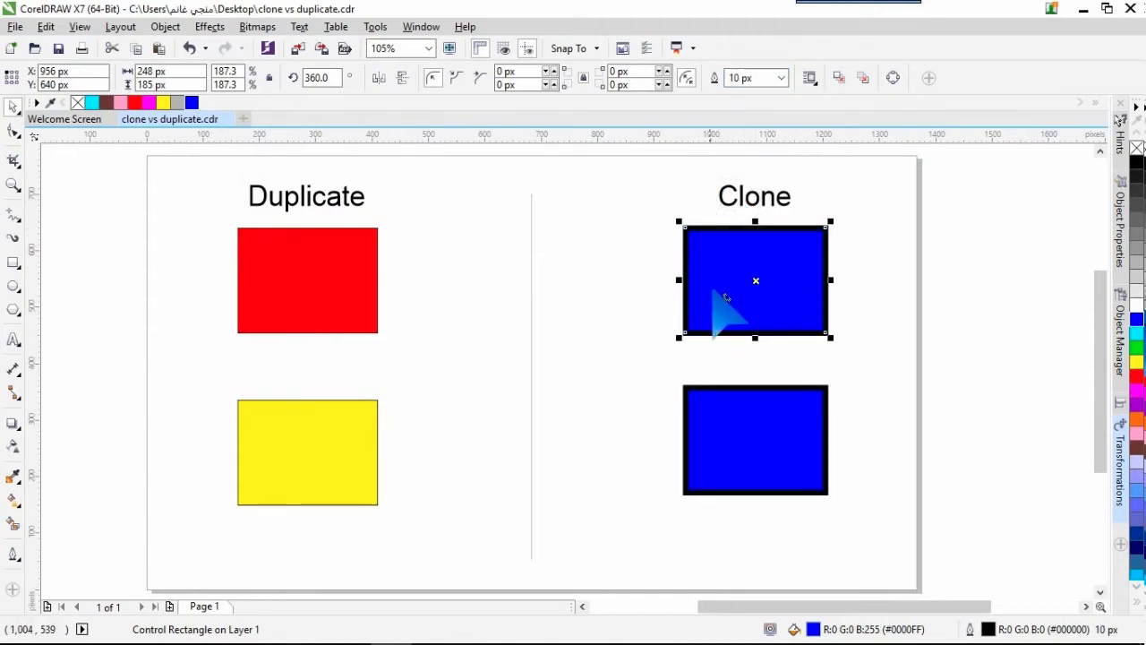
Step: Try several fill colours on the upper Clone rectangle, ending with cyan
click(119, 102)
click(105, 102)
click(92, 102)
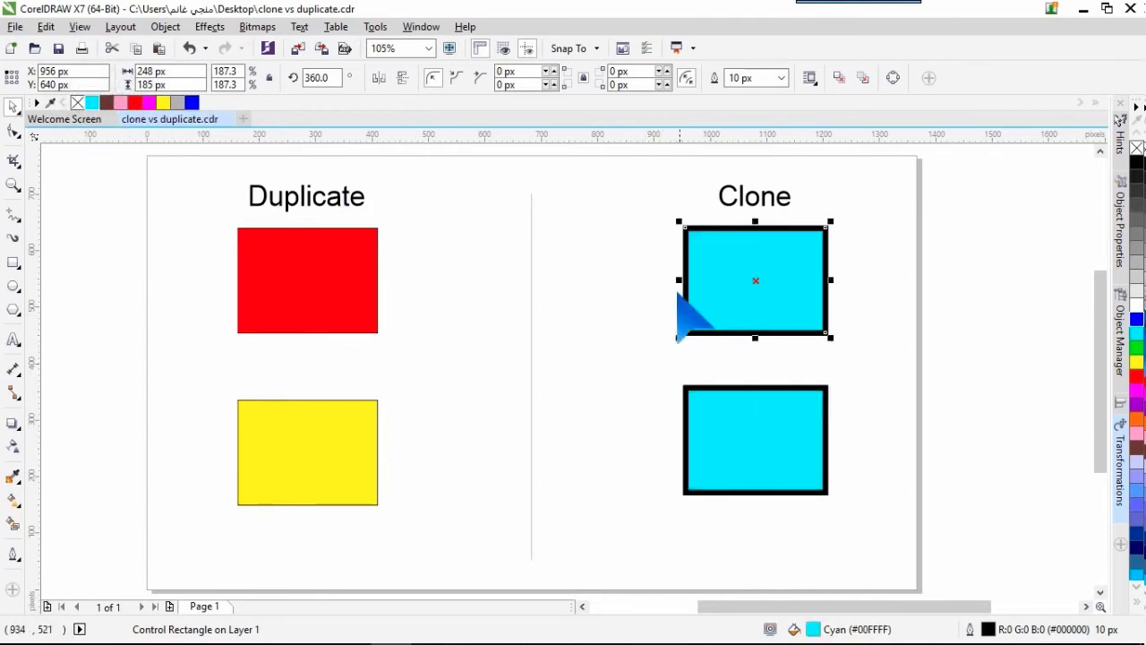
Step: Convert the upper Clone rectangle to curves, and move its upper-left node inward and its lower-left node outward
right_click(709, 265)
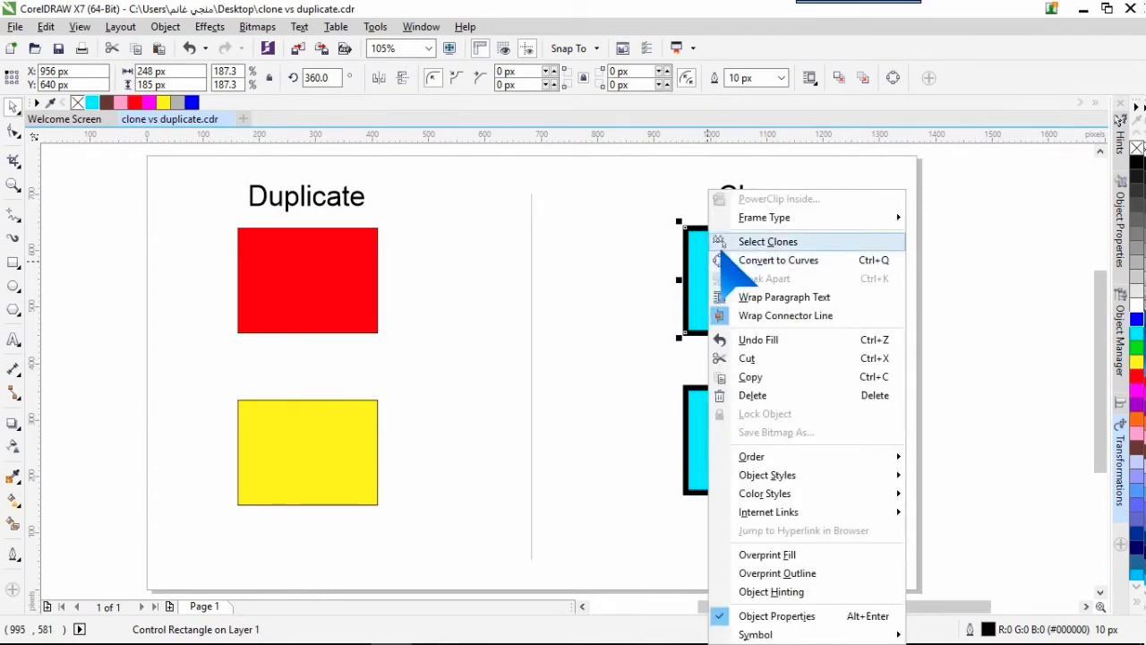
click(732, 260)
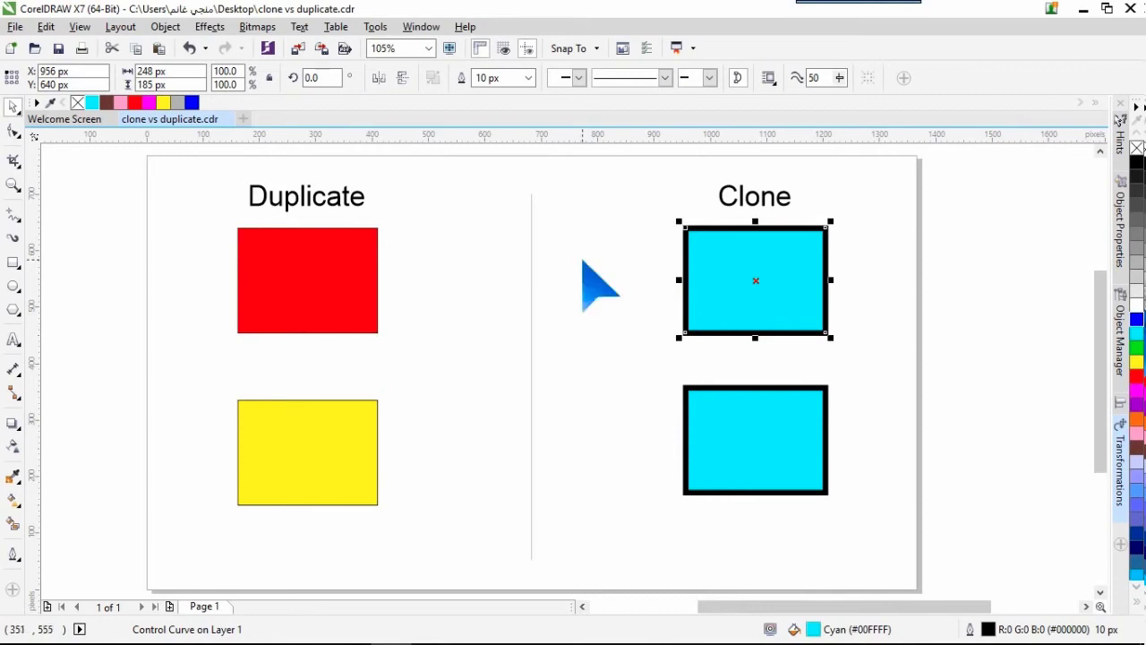
key(F10)
drag(685, 230, 716, 259)
mouse_move(686, 334)
mouse_down()
mouse_move(698, 380)
mouse_move(641, 370)
mouse_up()
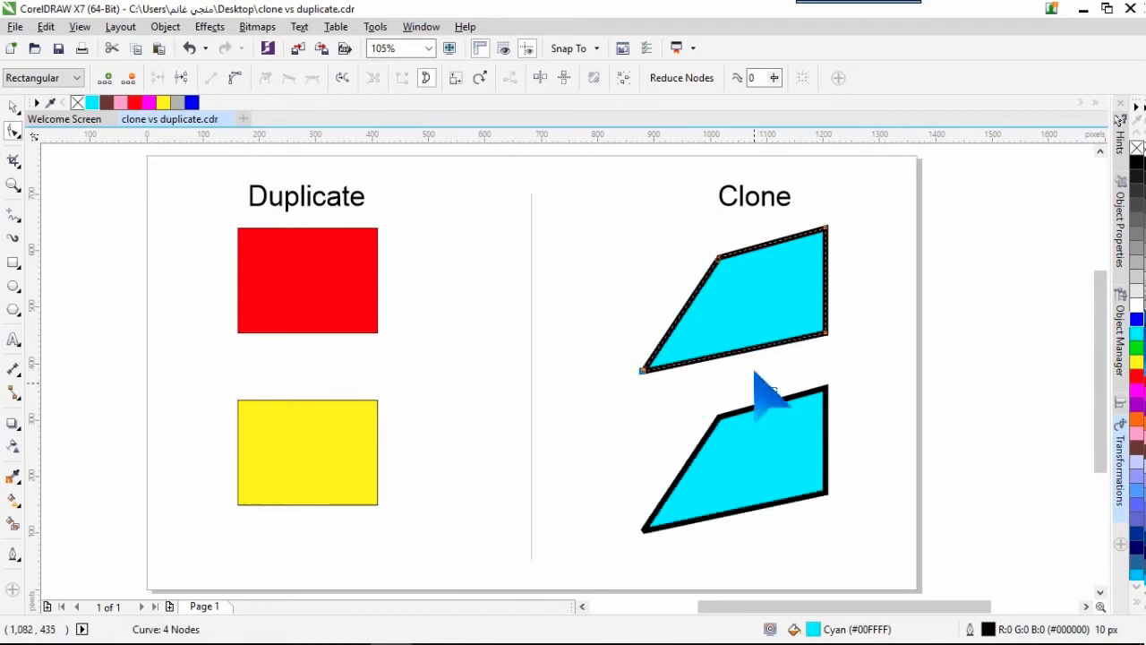
Step: Convert the upper Duplicate rectangle to curves and move its upper-left node inward
click(275, 252)
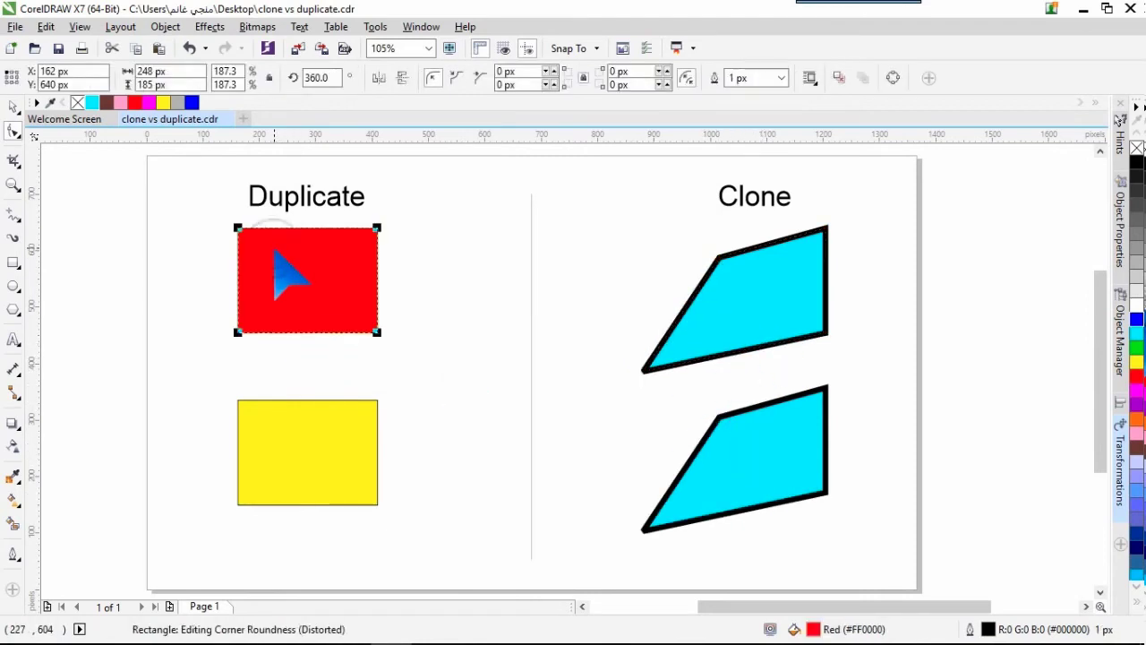
key(ctrl+q)
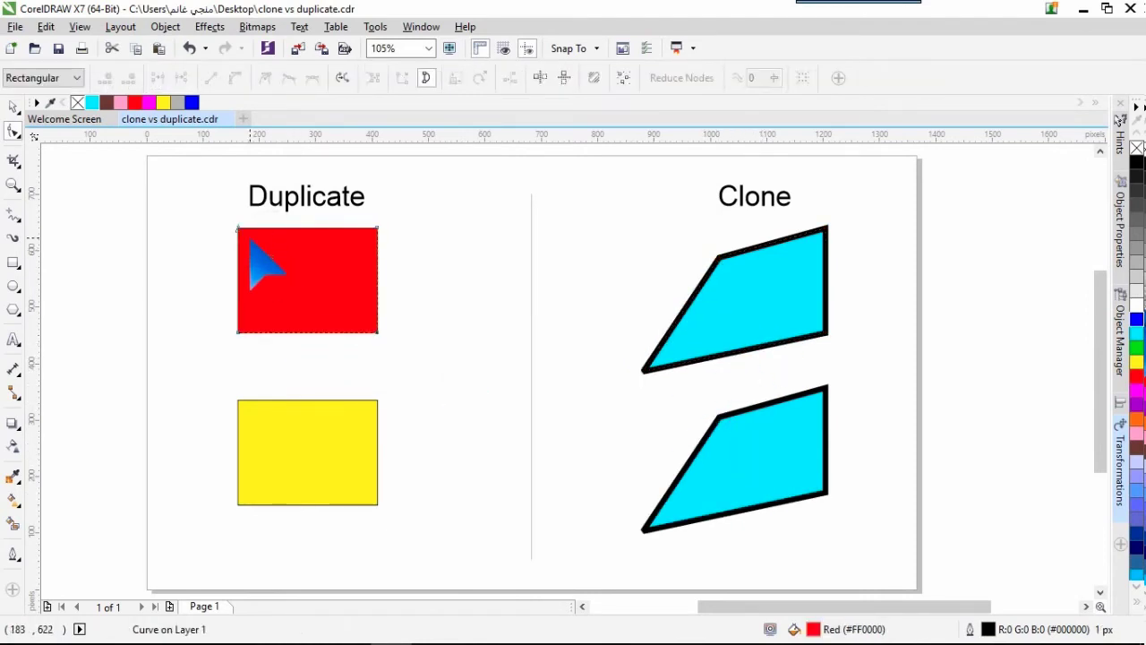
key(ctrl+z)
right_click(268, 241)
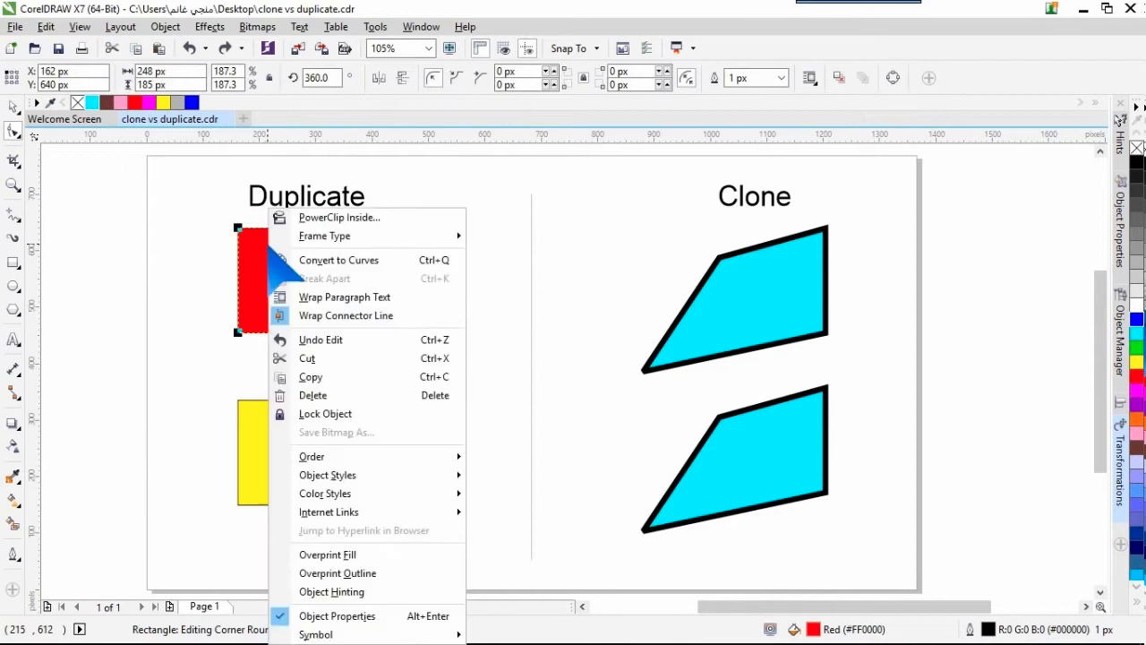
click(417, 261)
drag(240, 231, 274, 263)
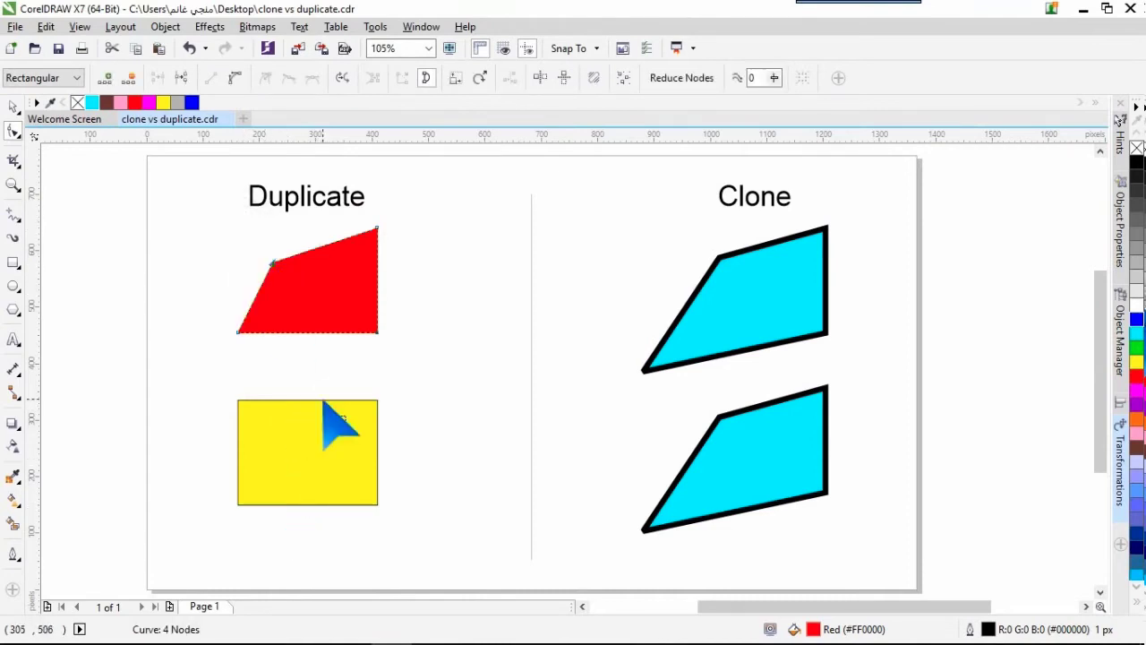
Step: Undo the node edits, curve conversions and fill colour changes on the upper Duplicate and Clone rectangles
key(ctrl+z)
key(ctrl+z)
key(ctrl+z)
key(ctrl+z)
key(ctrl+z)
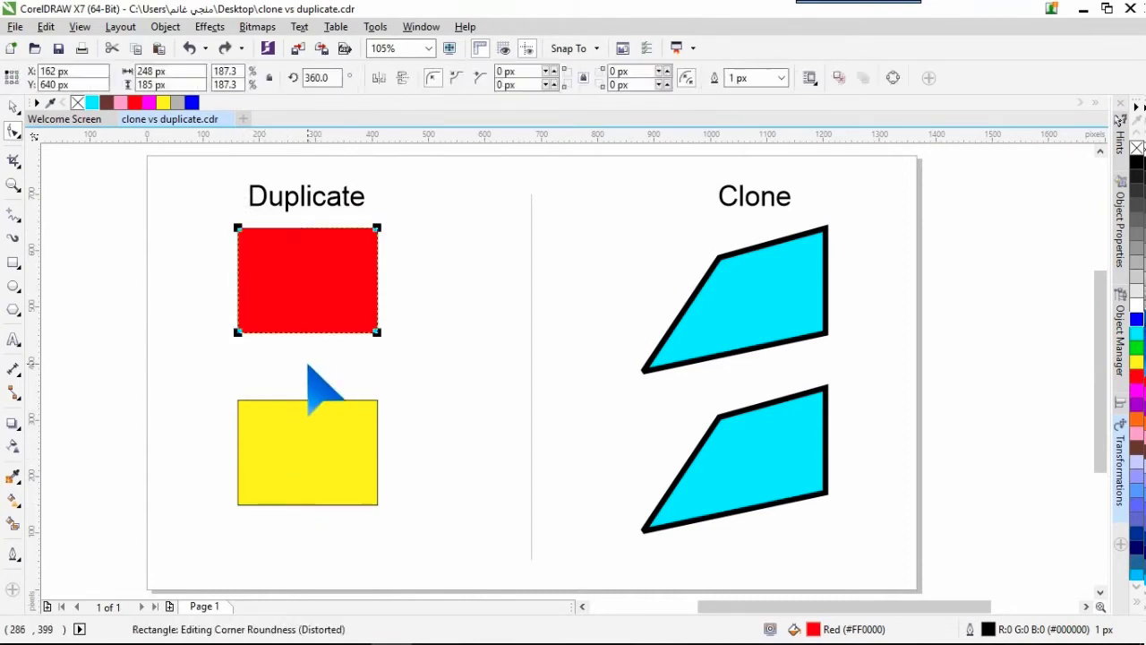
key(ctrl+z)
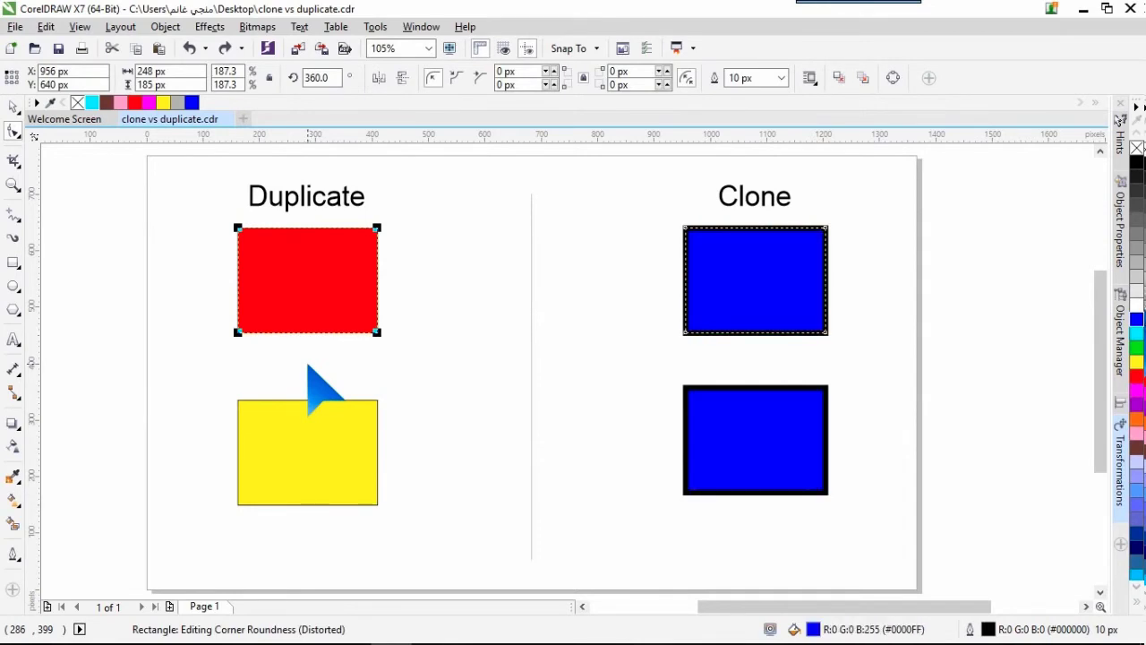
key(ctrl+z)
key(ctrl+z)
key(ctrl+z)
key(ctrl+z)
key(ctrl+z)
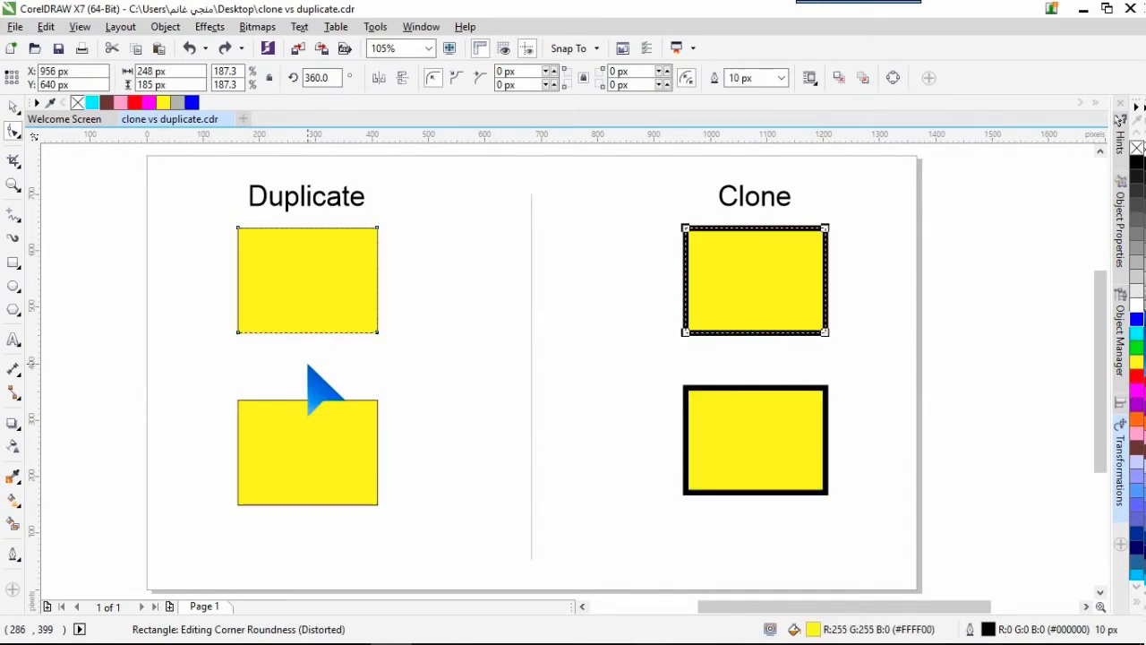
Step: Select the master of the lower Clone rectangle through its Select Master command
click(13, 106)
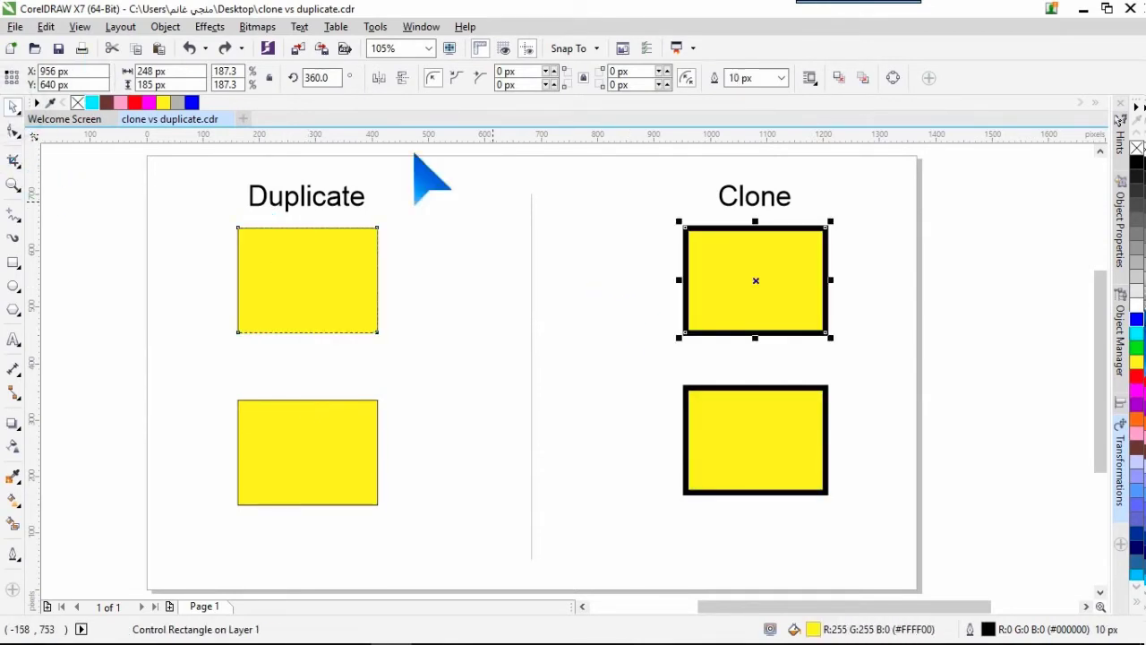
click(565, 330)
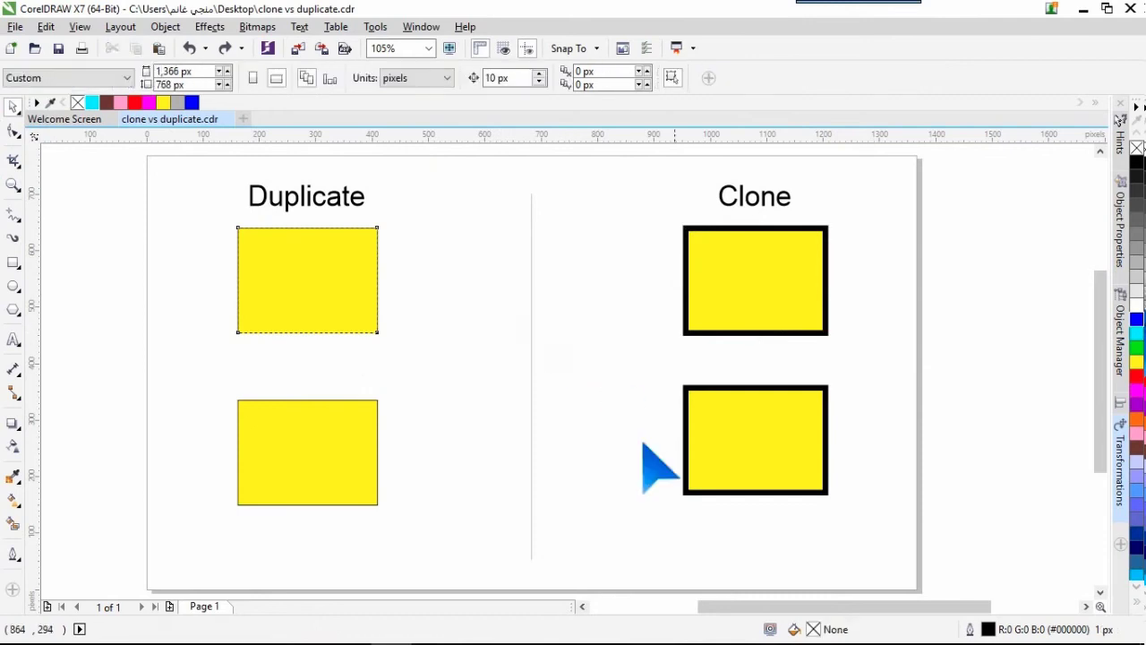
click(727, 445)
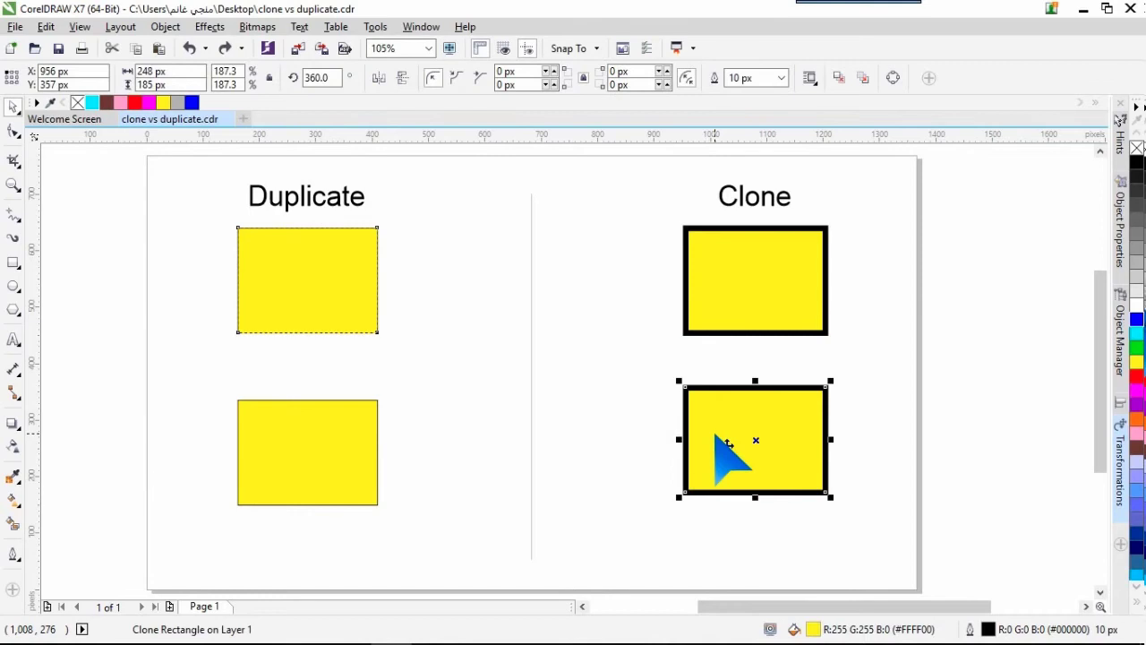
right_click(727, 445)
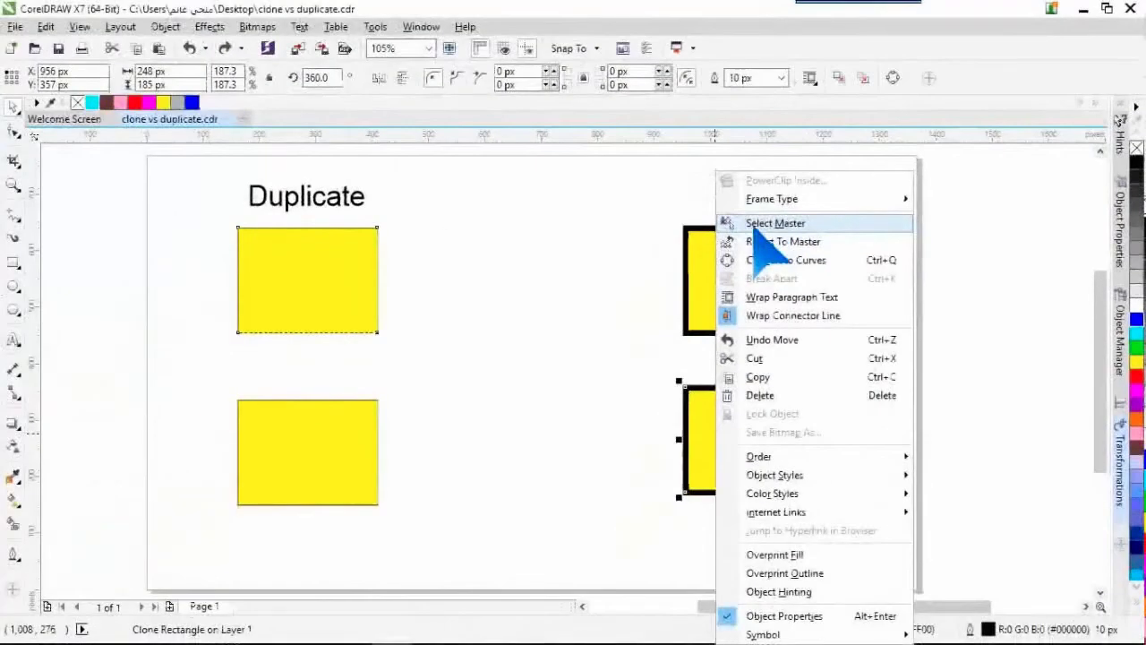
click(582, 318)
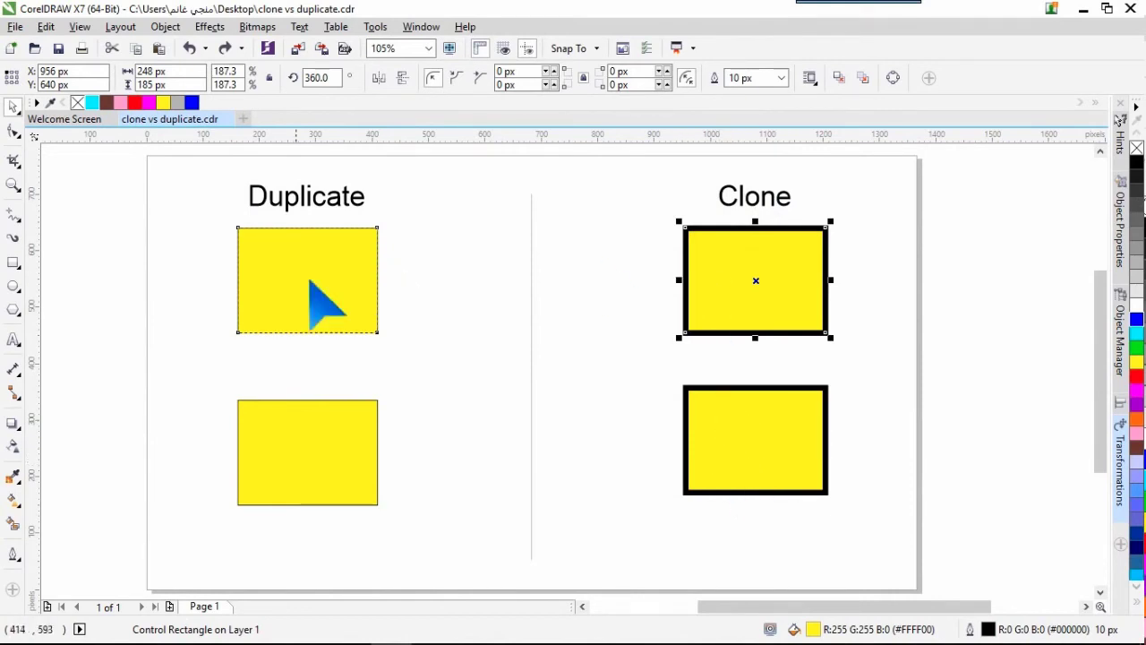
Step: Compare the commands offered for the lower Duplicate rectangle with those for the lower Clone rectangle, including Revert To Master
click(280, 461)
right_click(283, 458)
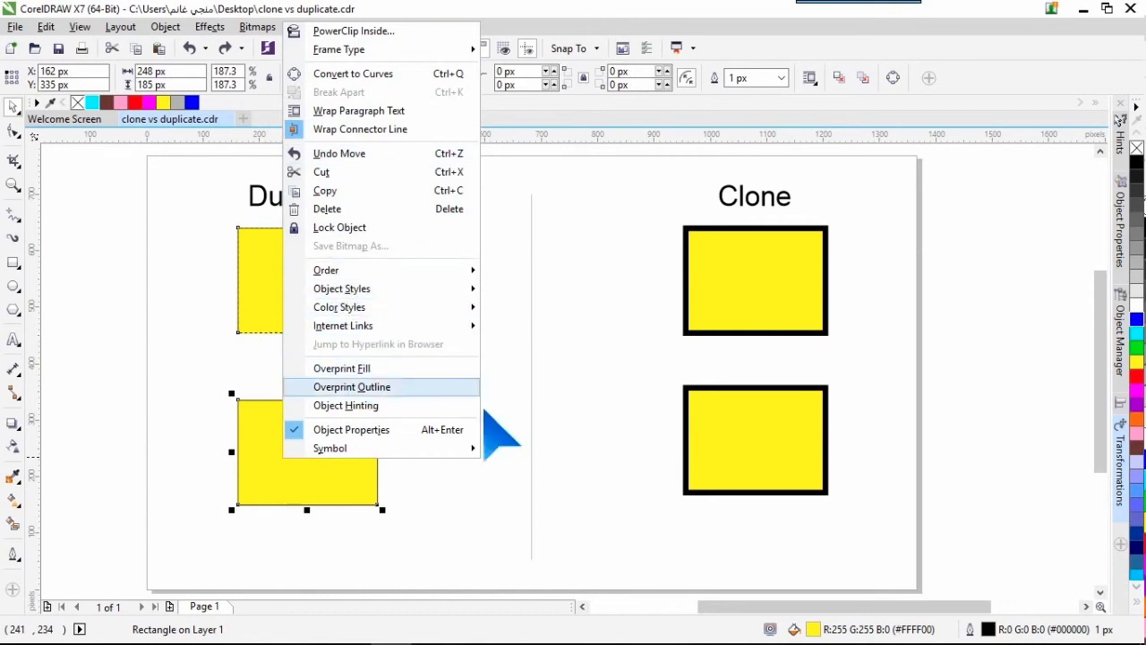
click(460, 494)
click(717, 452)
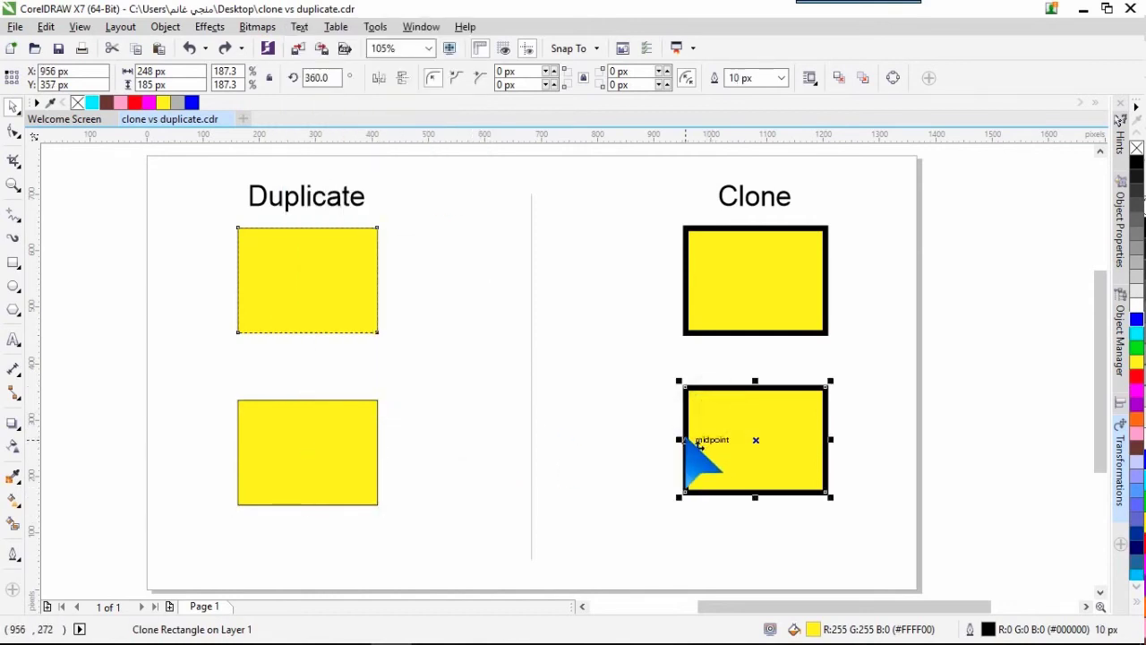
right_click(722, 451)
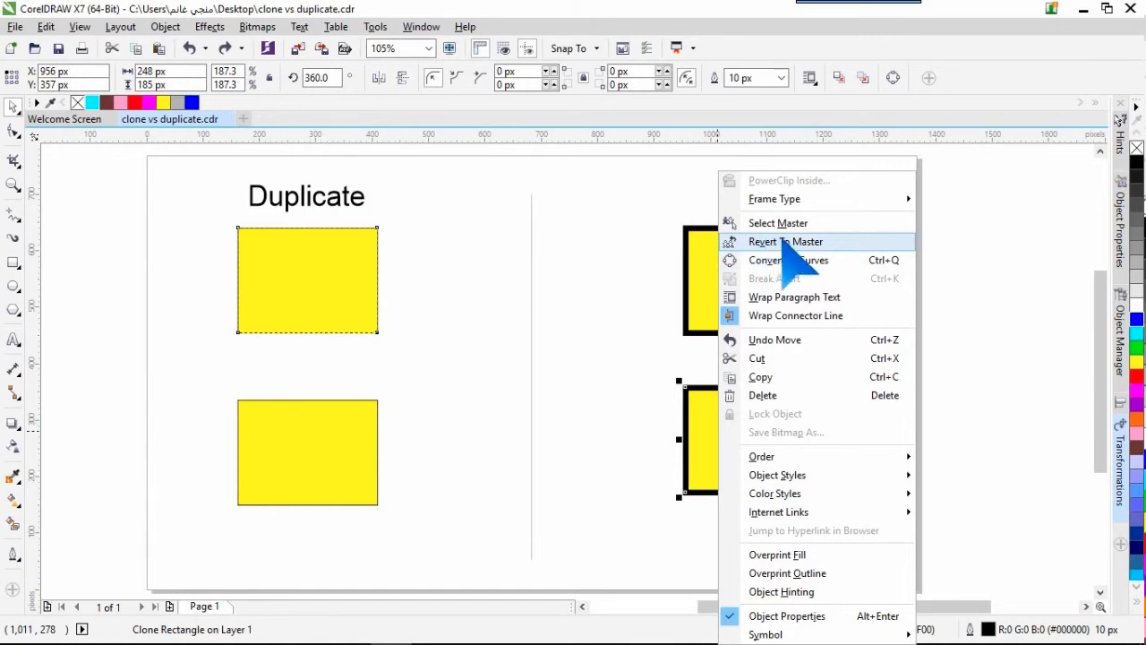
click(644, 465)
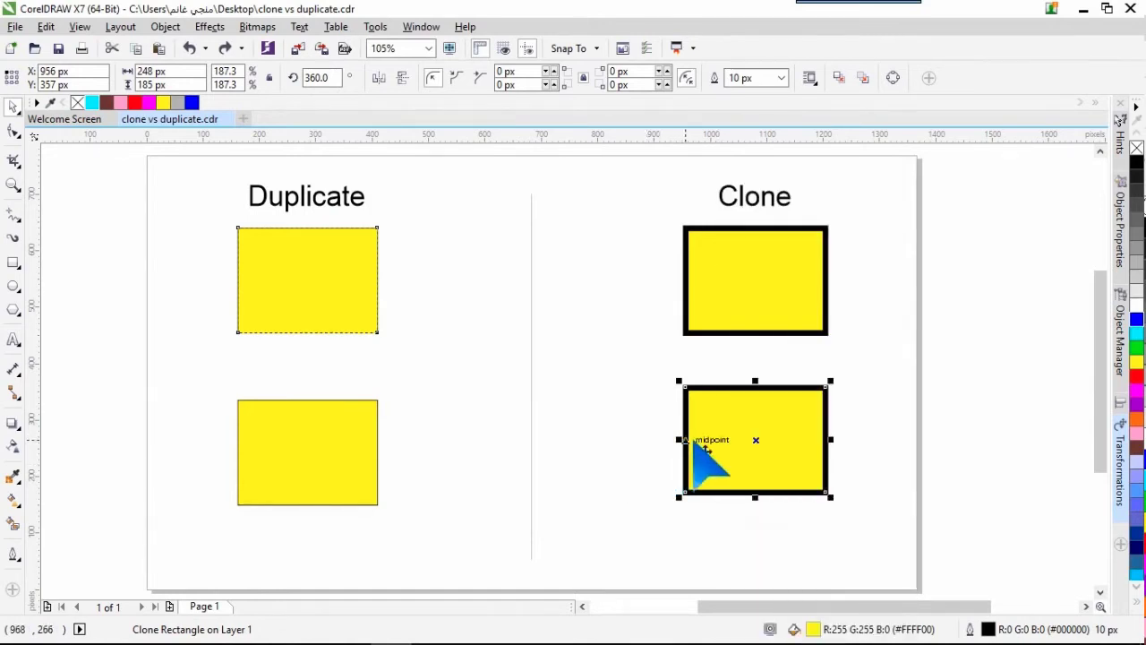
Step: Widen the lower Clone rectangle symmetrically about its centre to about 456 px
click(724, 283)
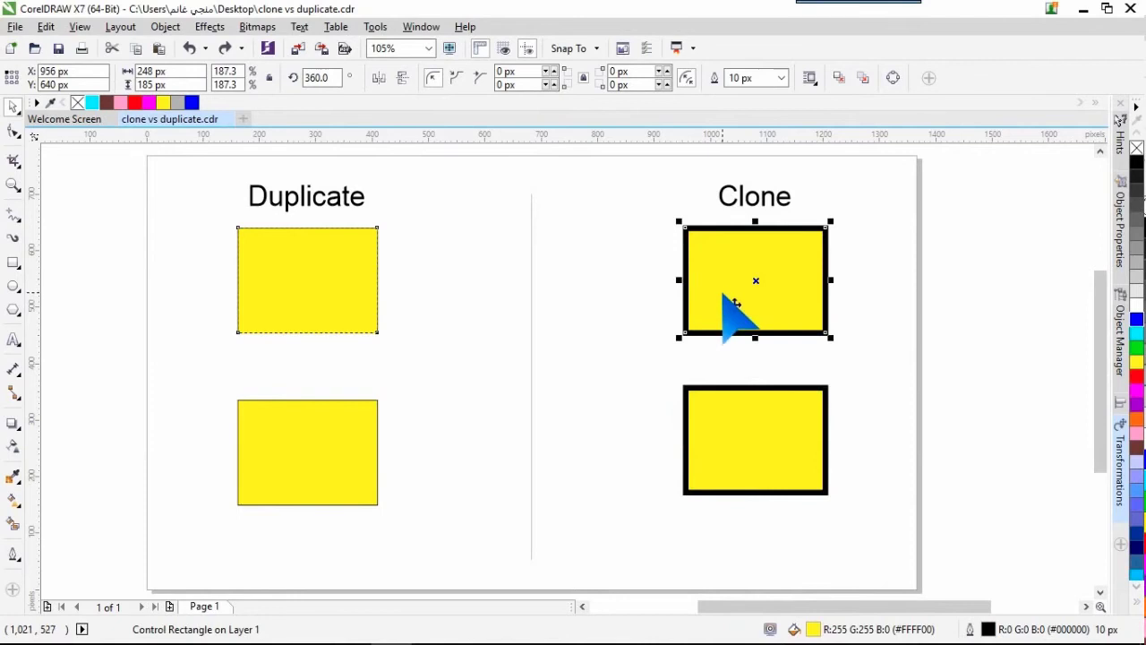
click(736, 423)
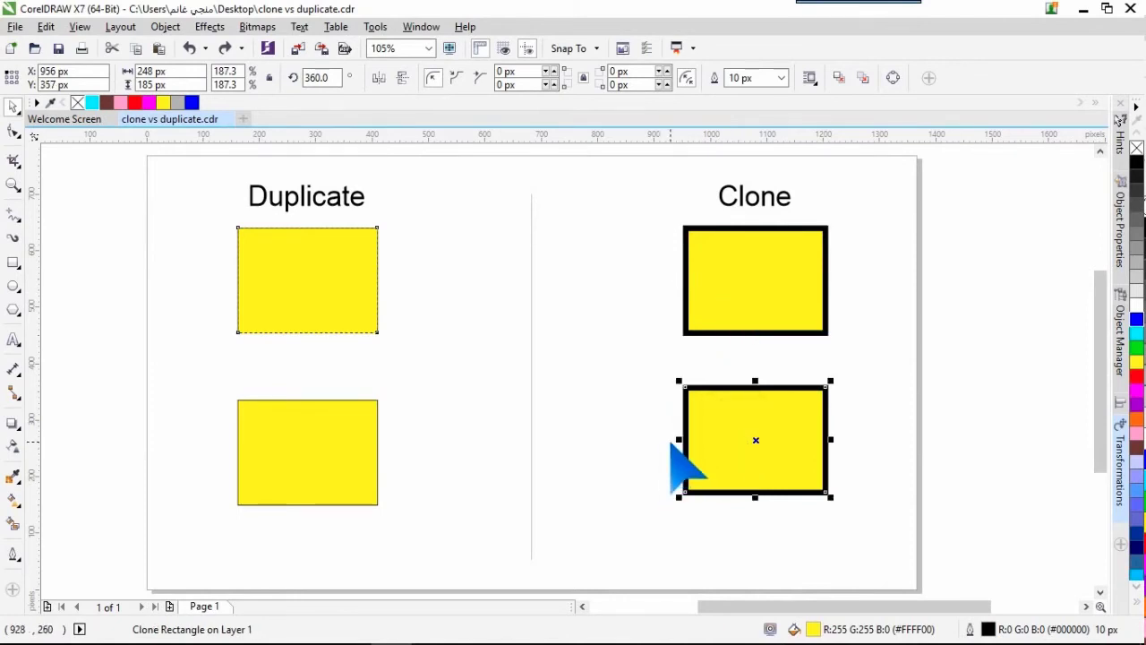
drag(683, 440, 624, 441)
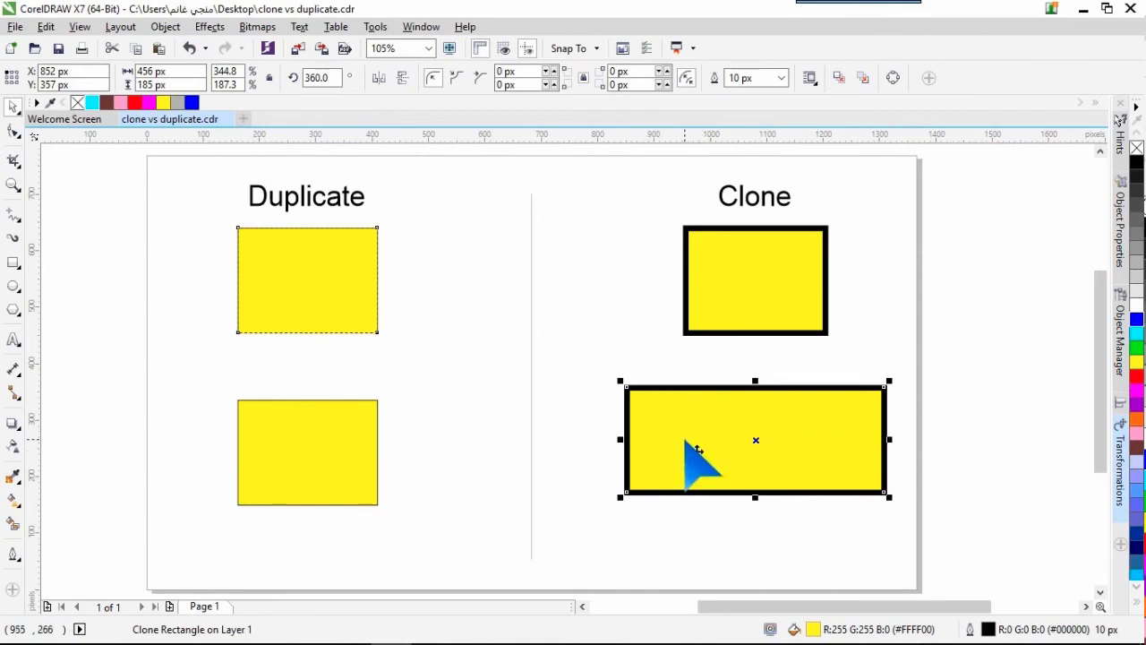
Step: Widen the upper Clone rectangle symmetrically about its centre to about 343 px
click(716, 291)
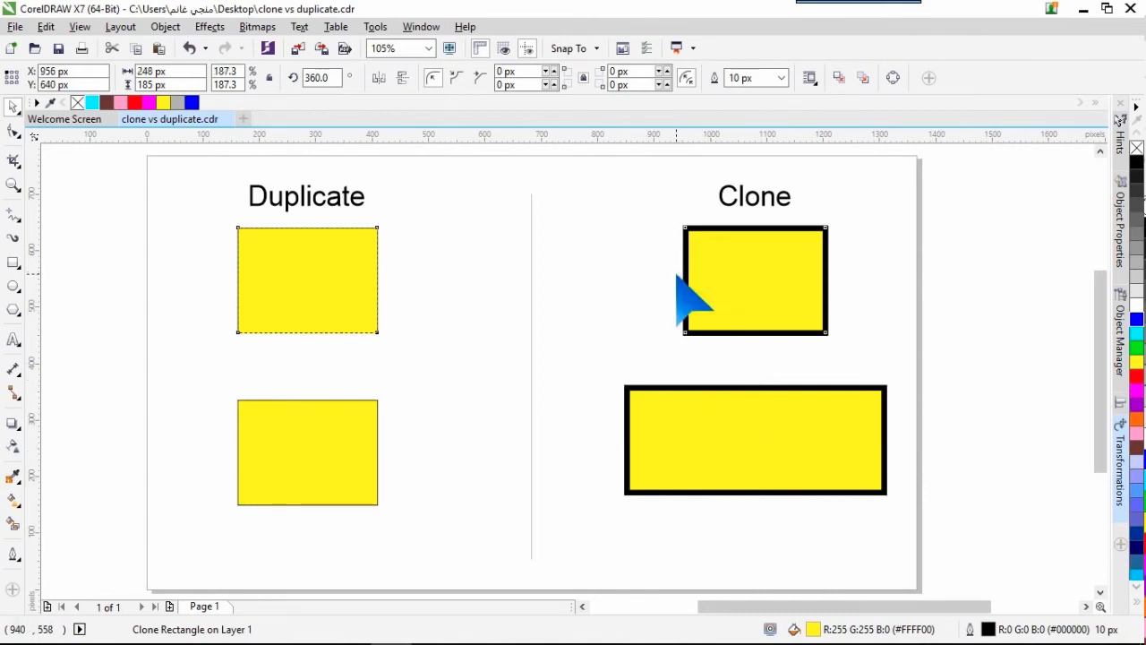
click(715, 267)
click(716, 265)
drag(683, 281, 654, 300)
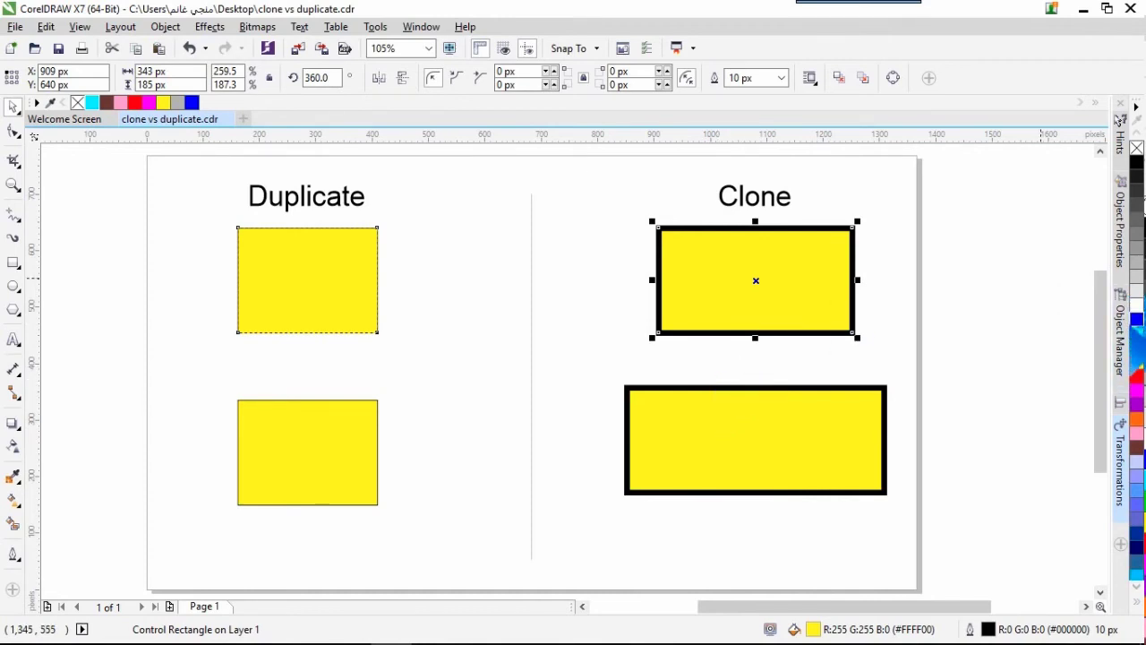
Step: Try blue and green fills on the upper Clone rectangle, ending with cyan, and set its outline width to 4 px
click(1136, 319)
click(1136, 347)
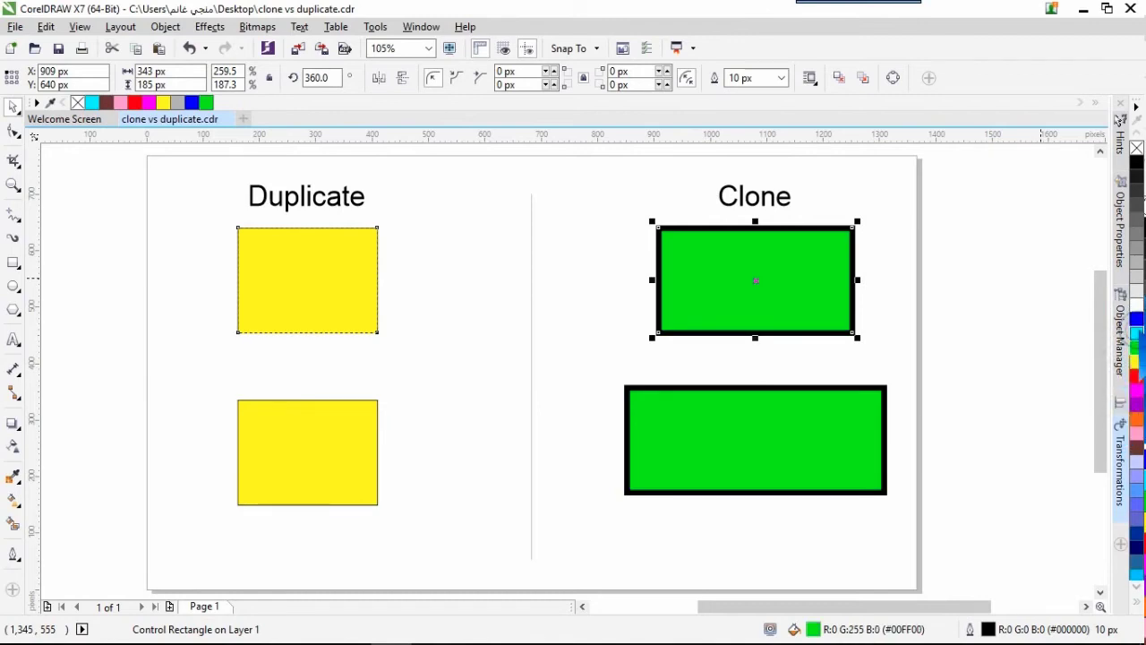
click(1135, 333)
click(781, 78)
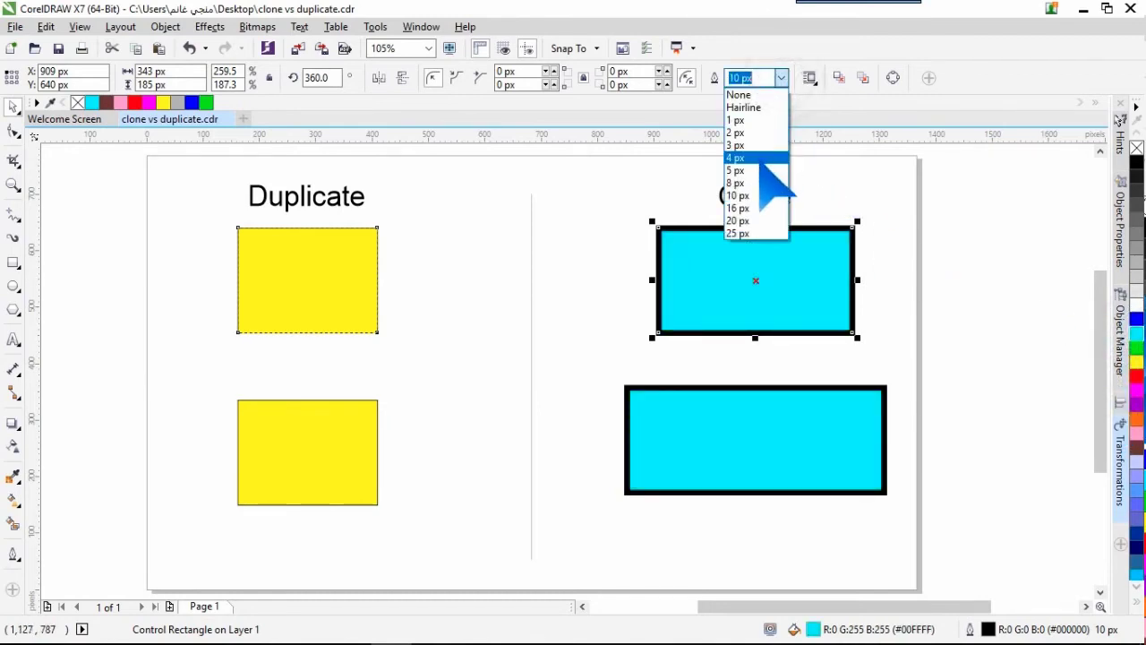
click(760, 159)
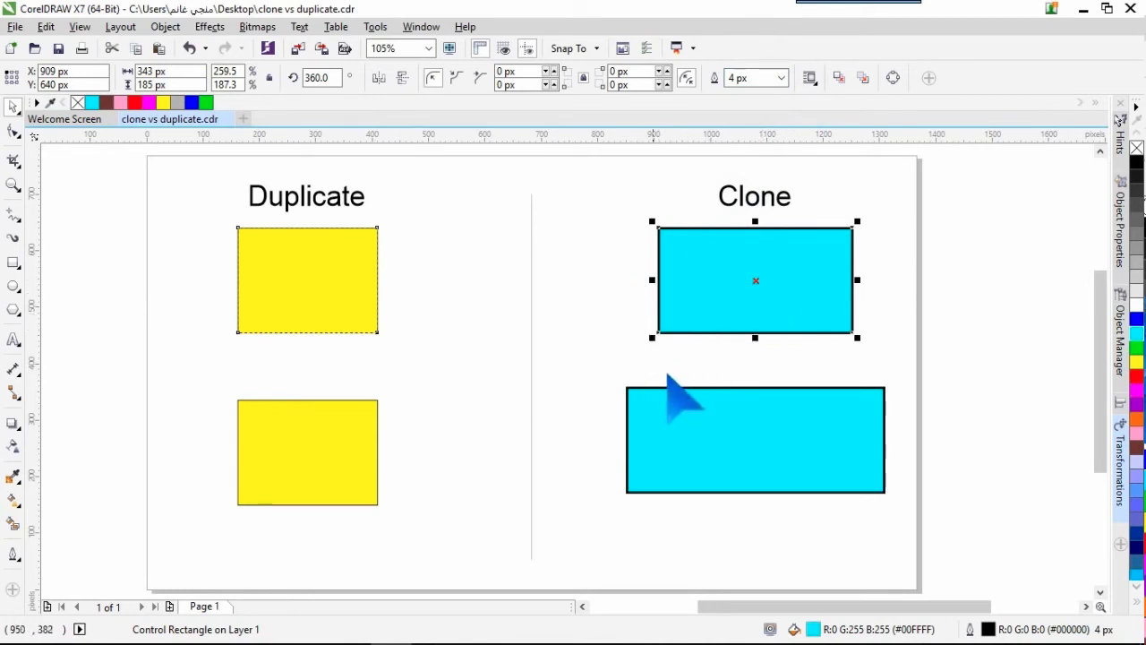
Step: Revert the lower Clone rectangle to its master with the Clone Transformations option
click(640, 366)
click(660, 435)
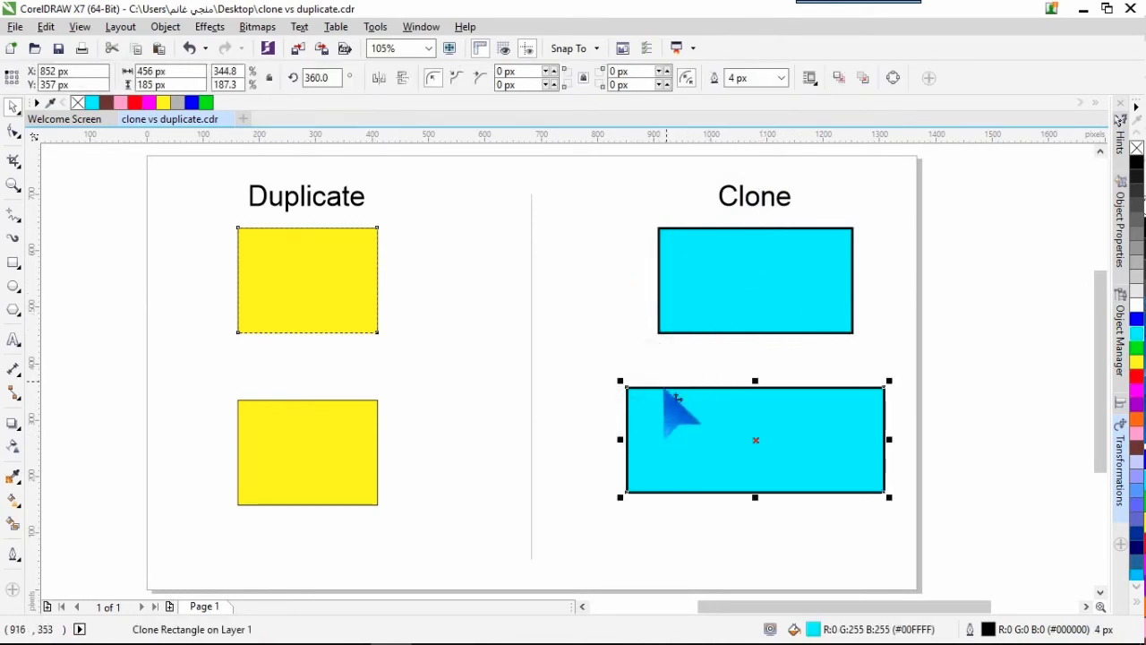
click(707, 295)
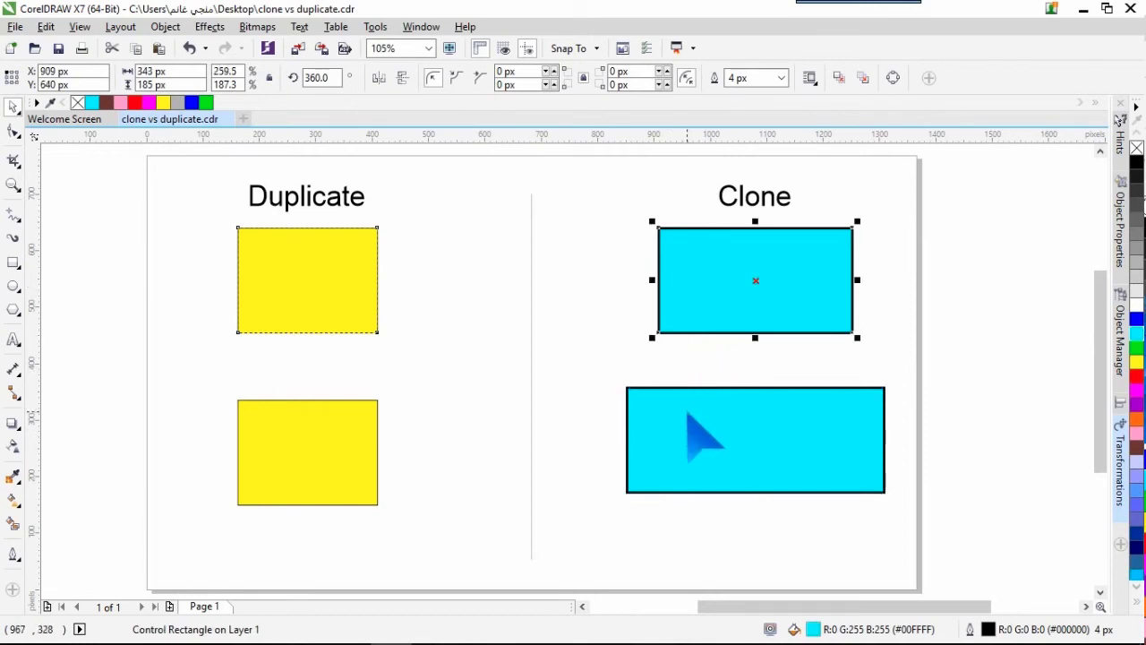
click(704, 320)
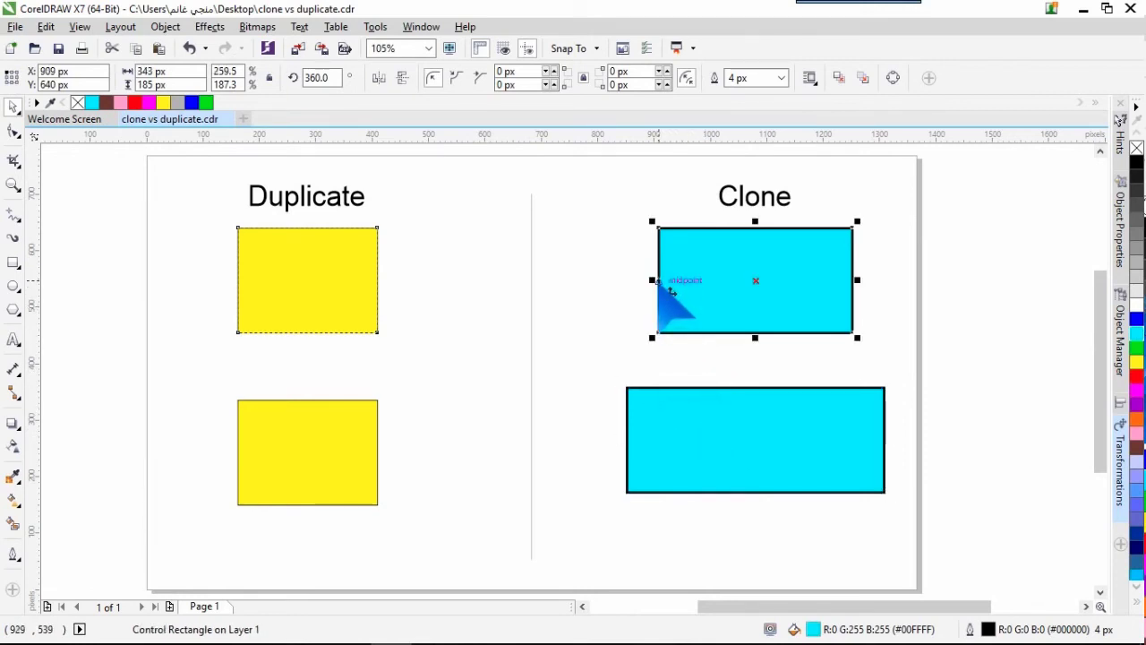
click(684, 466)
right_click(682, 464)
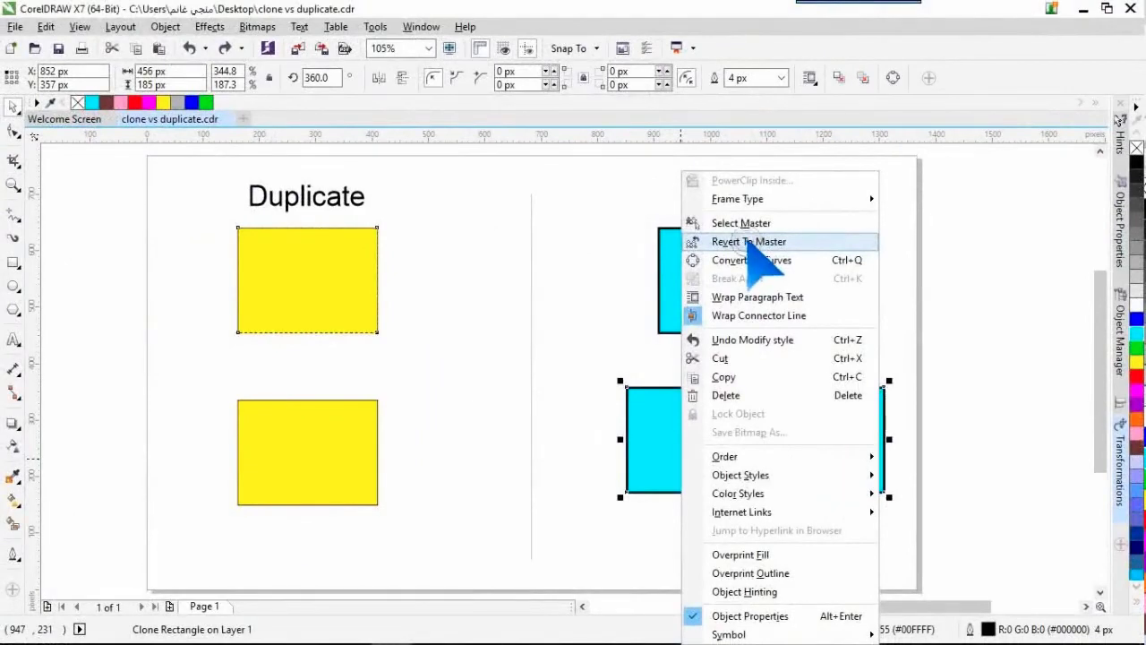
click(749, 242)
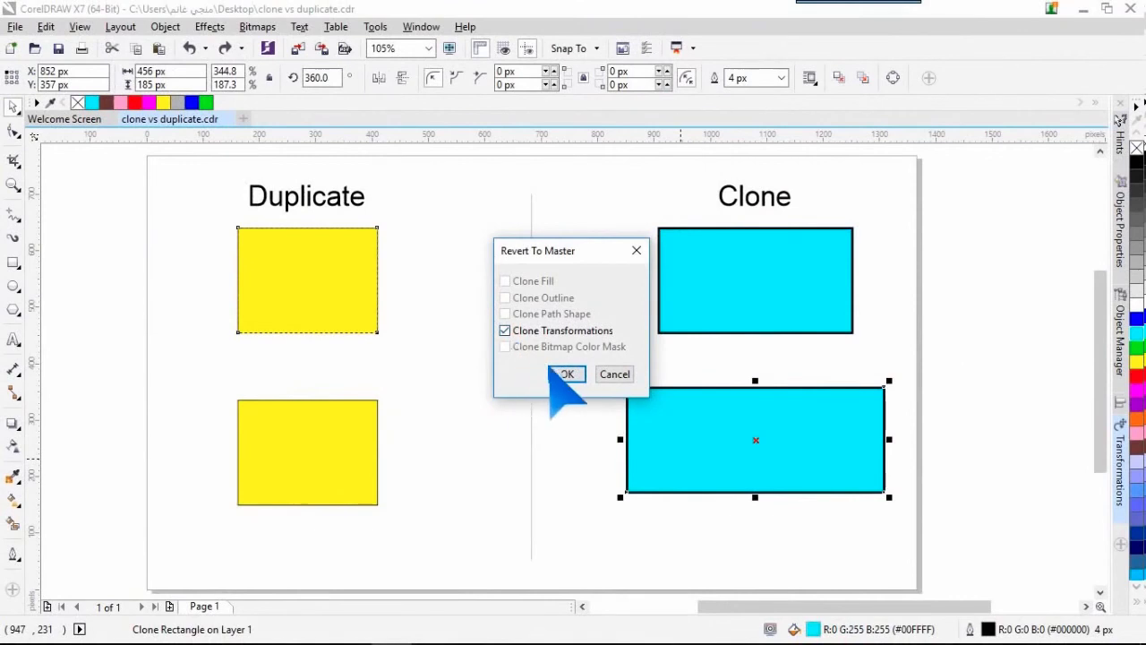
click(564, 375)
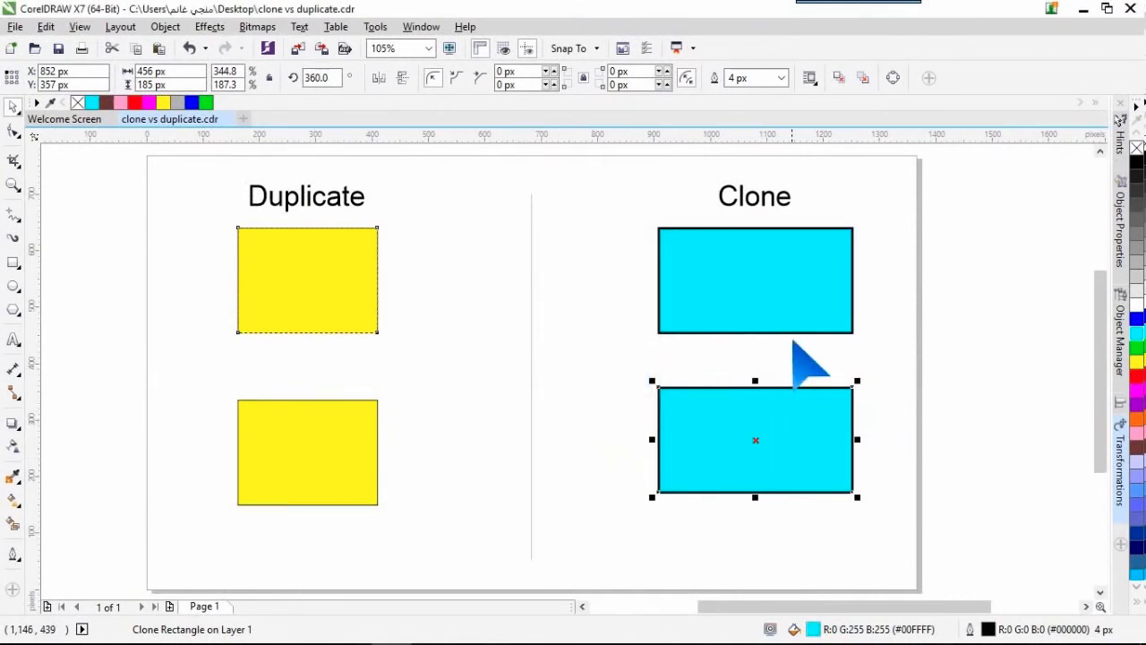
Step: Try widening the upper Clone rectangle symmetrically to about 542 px, and undo the resize
click(789, 301)
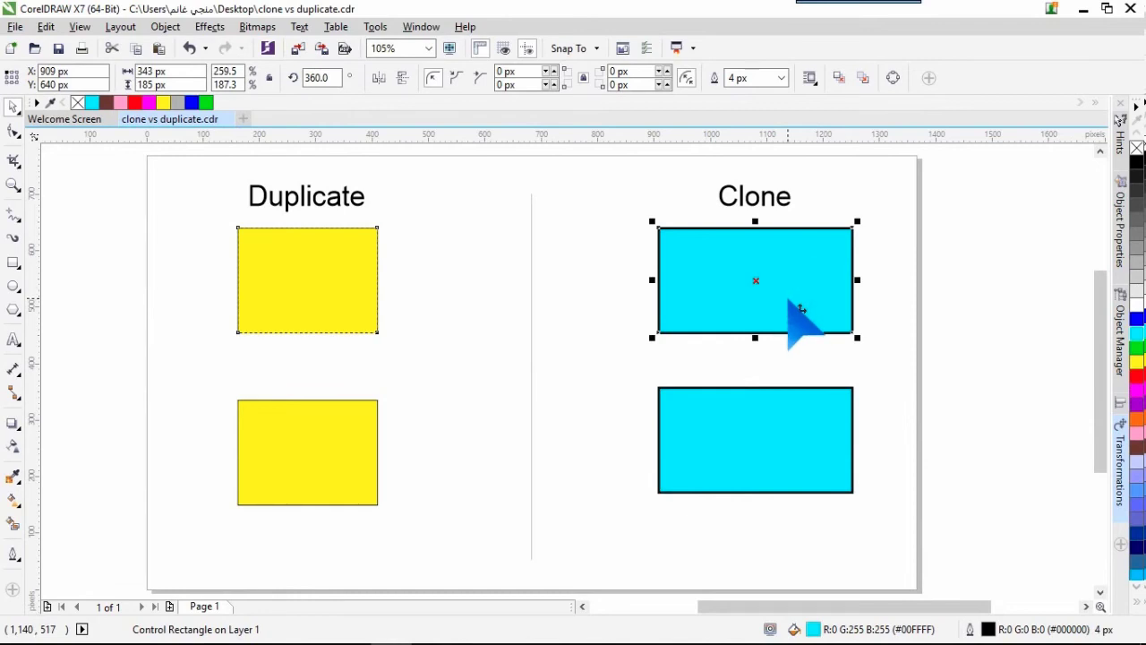
drag(655, 283, 599, 278)
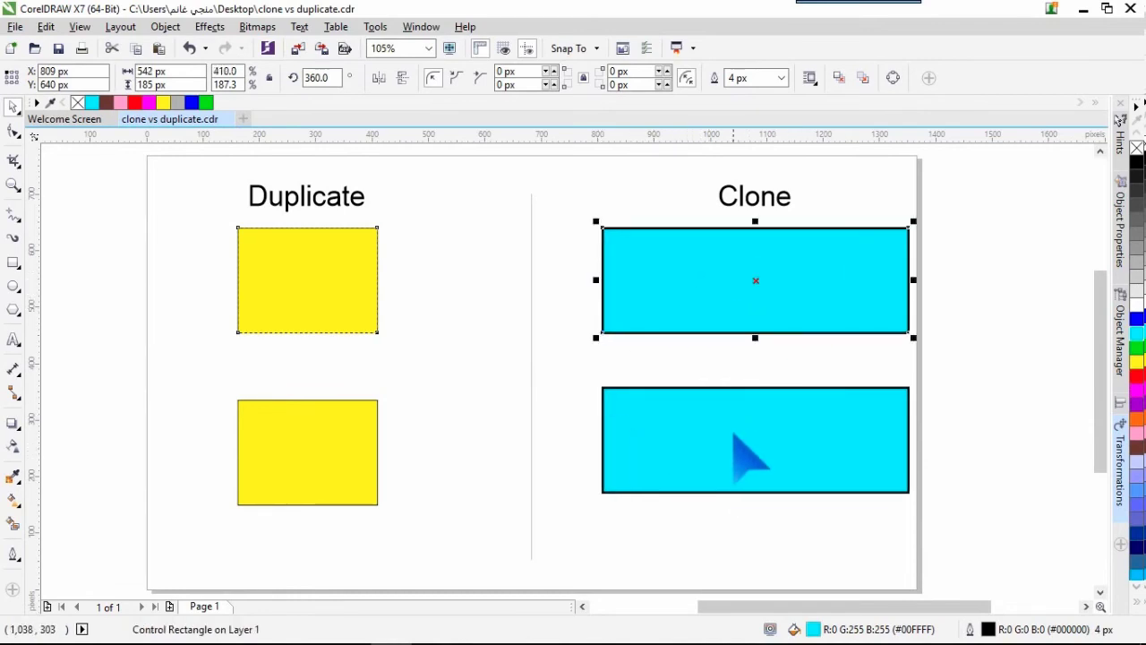
key(ctrl+z)
Step: Fill the lower Clone rectangle with green
click(708, 538)
click(729, 442)
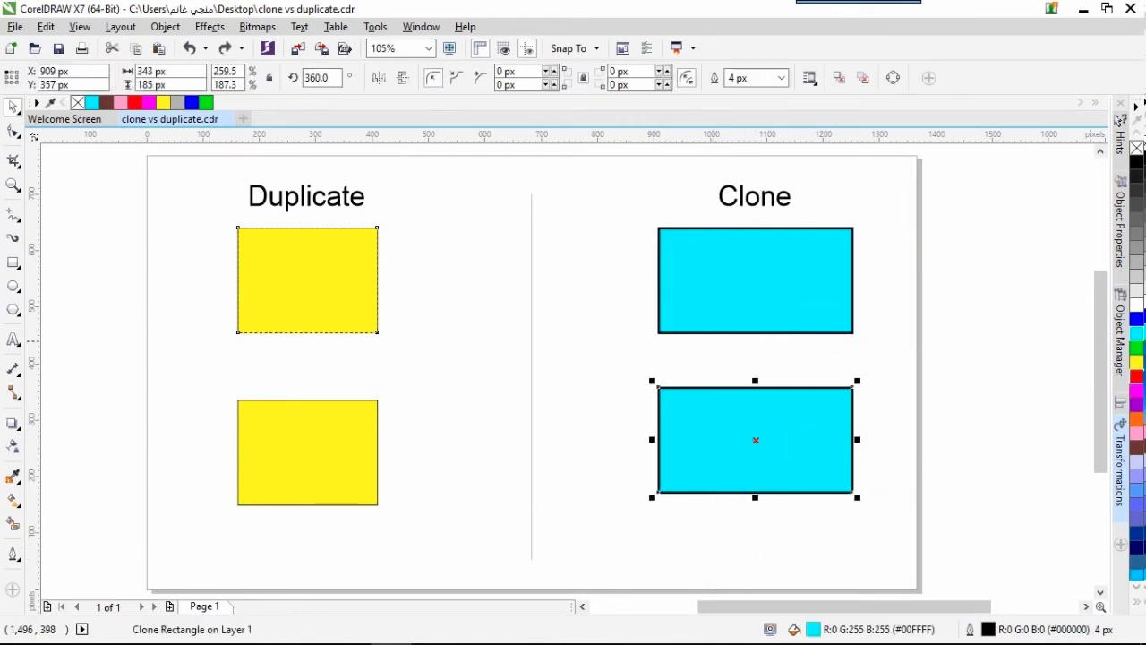
click(1136, 347)
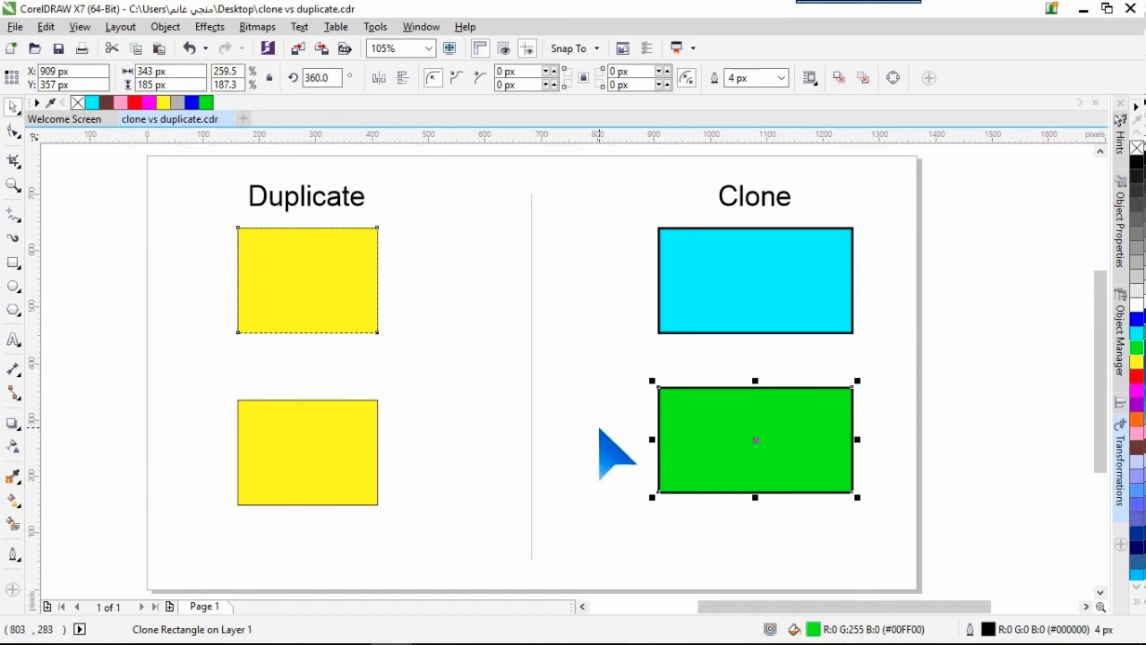
Step: Try a dark gray fill on the upper Clone rectangle, ending with light gray (#B3B3B3)
click(751, 295)
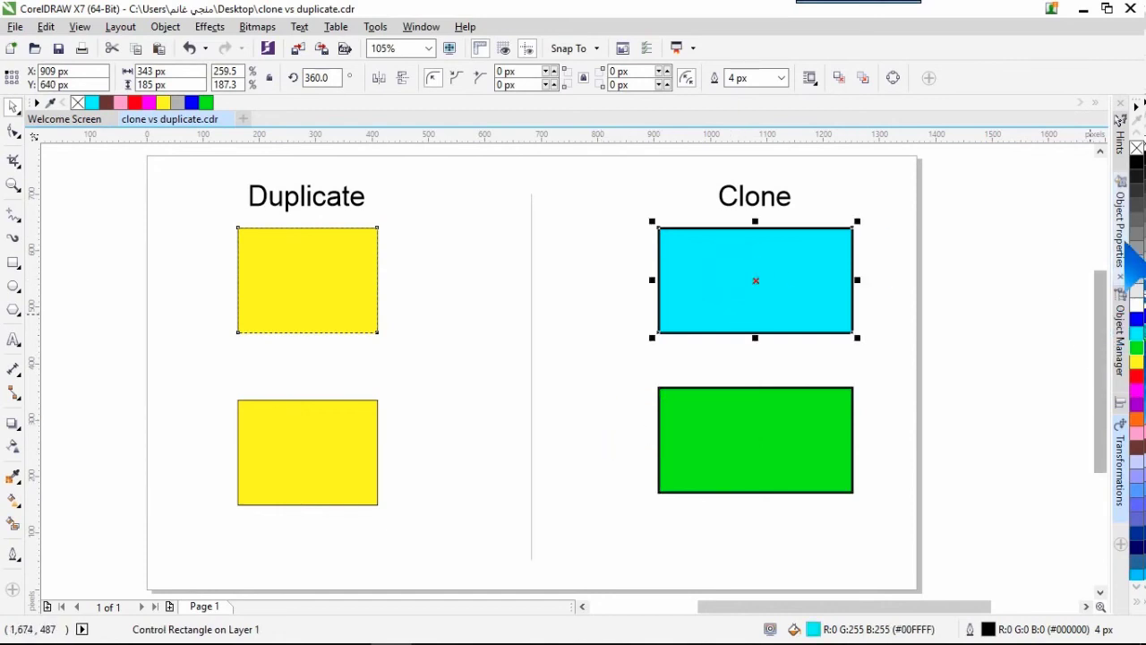
click(1136, 206)
click(1136, 261)
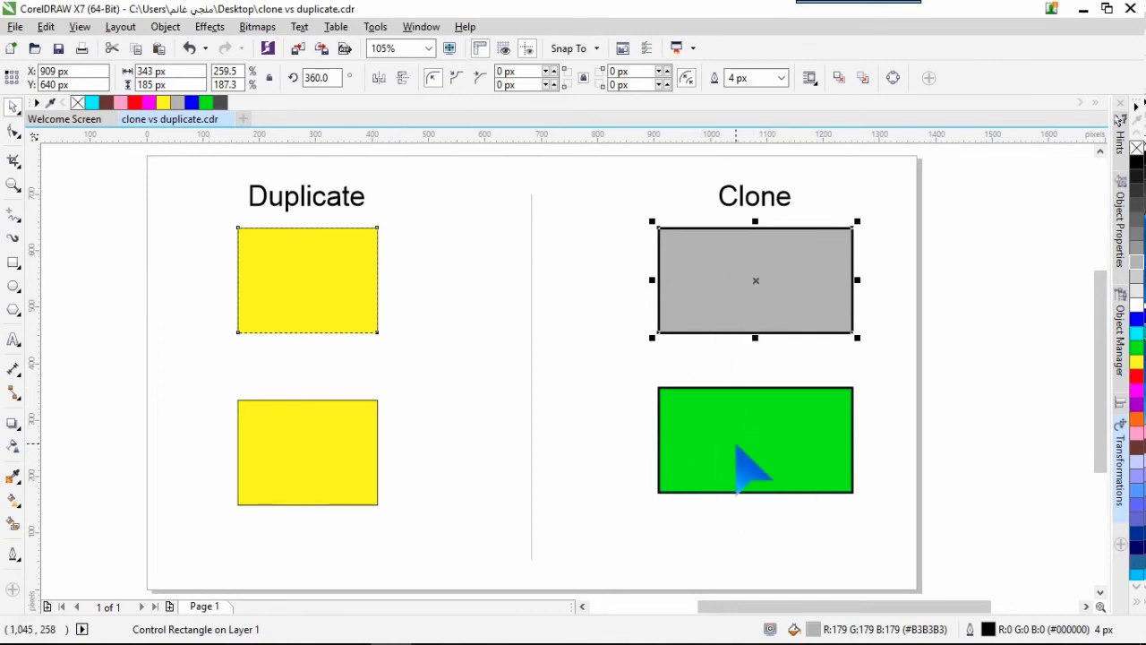
Step: Revert the lower Clone rectangle to its master with the Clone Fill option
click(698, 440)
right_click(736, 465)
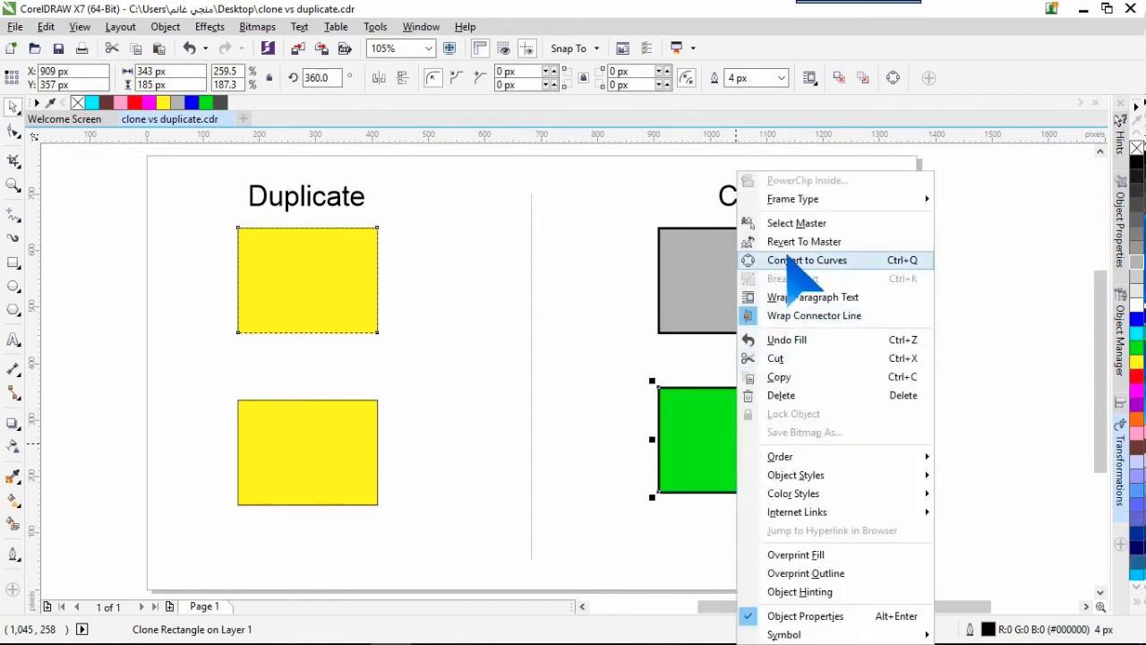
click(779, 241)
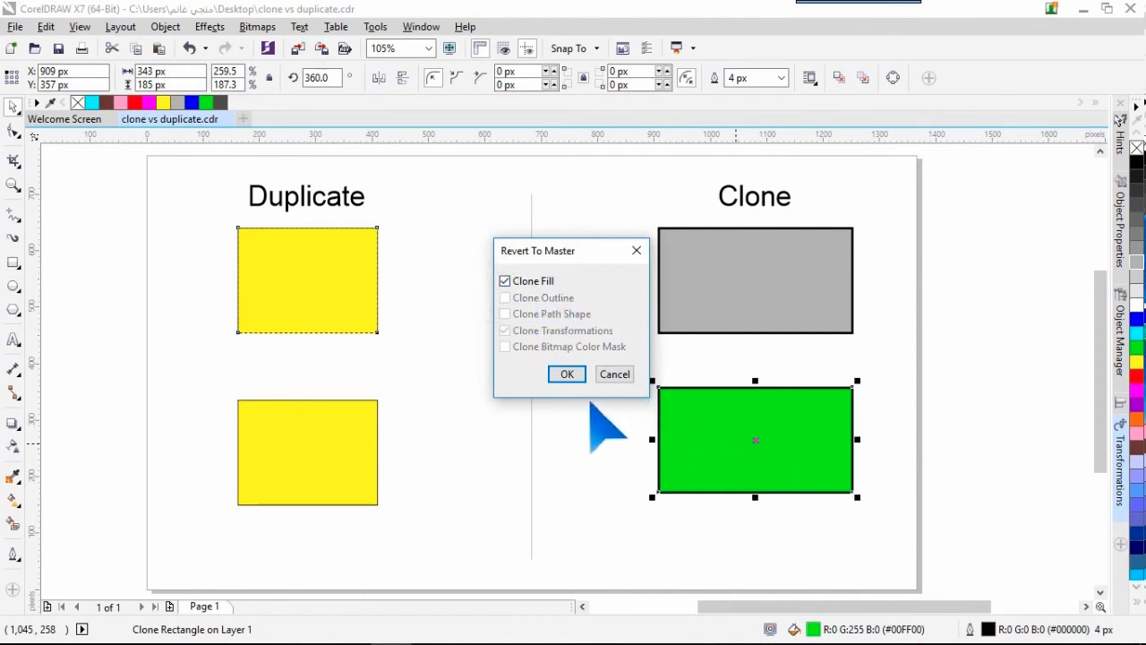
click(567, 374)
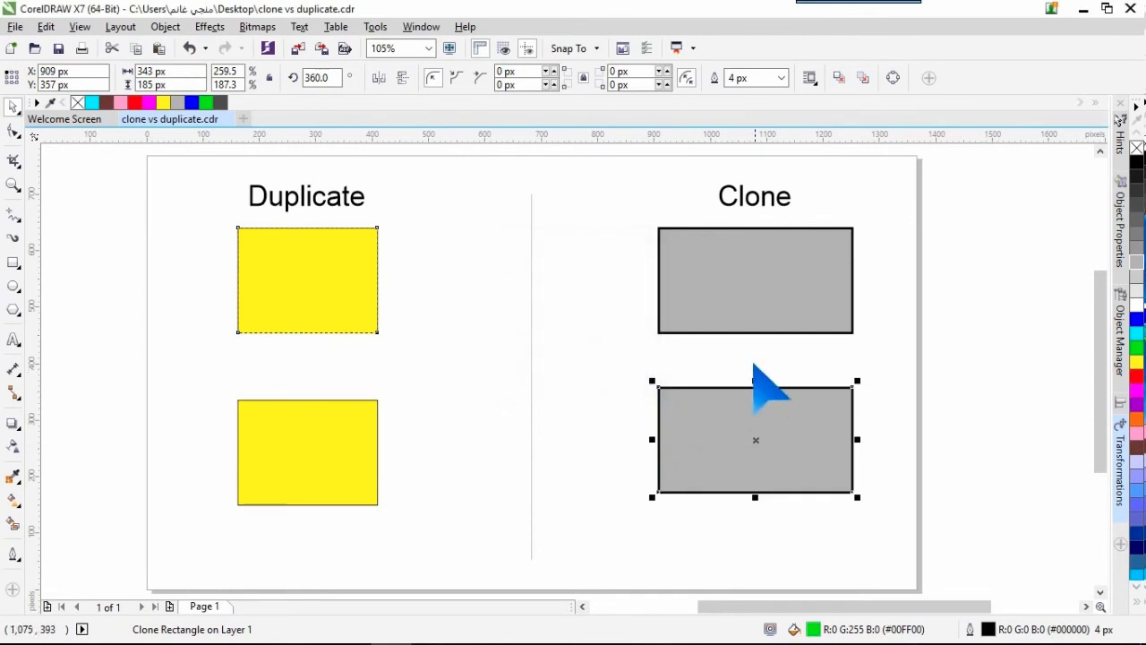
Step: Try red, purple, pink and magenta fills on the upper Clone rectangle, ending with yellow
click(770, 306)
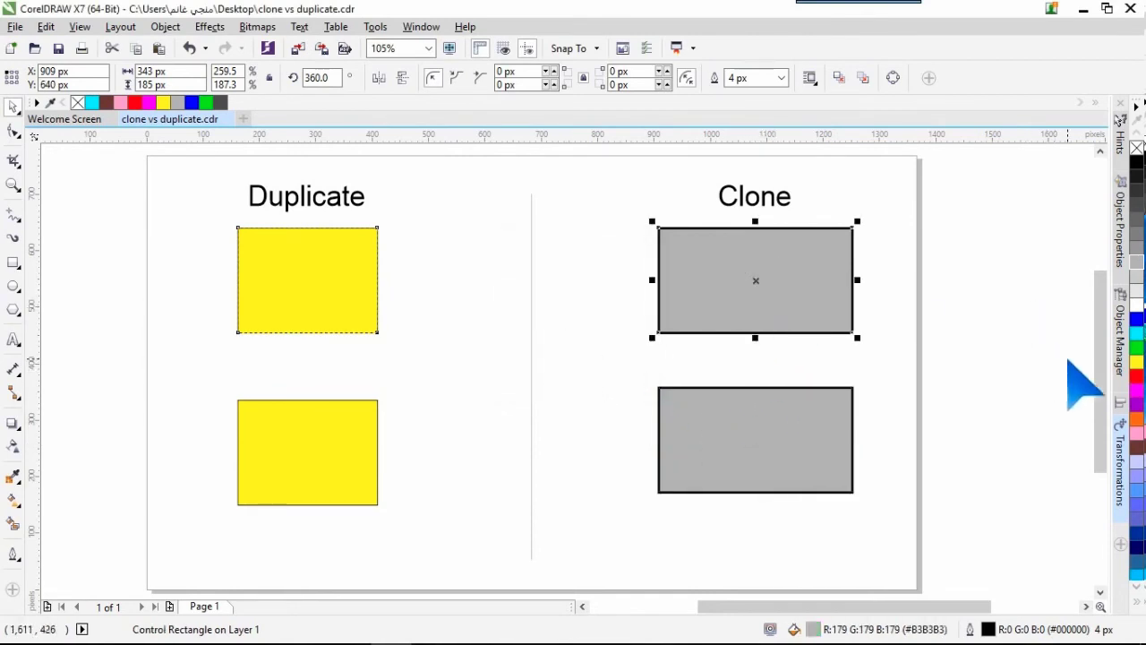
click(1136, 375)
click(1136, 402)
click(1136, 431)
click(1136, 389)
click(1137, 361)
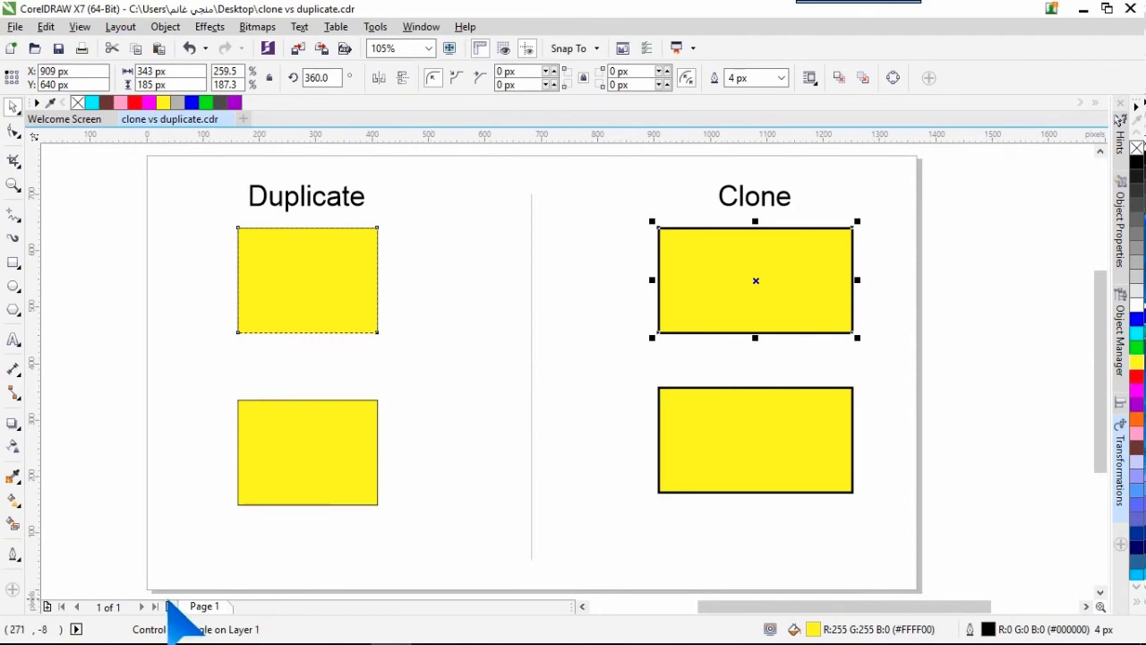
Step: Add a new page after Page 1
click(169, 606)
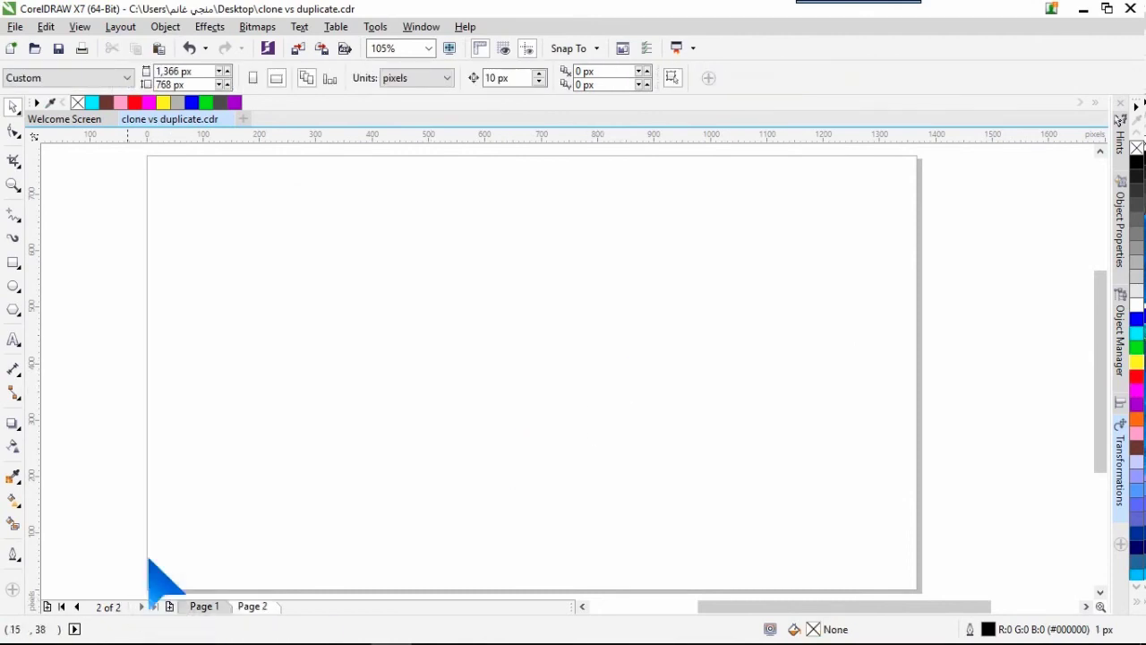
Step: Draw a straight diagonal freehand line about 226 by 245 px in the page's left half, with a 5 px outline width
click(14, 215)
click(477, 245)
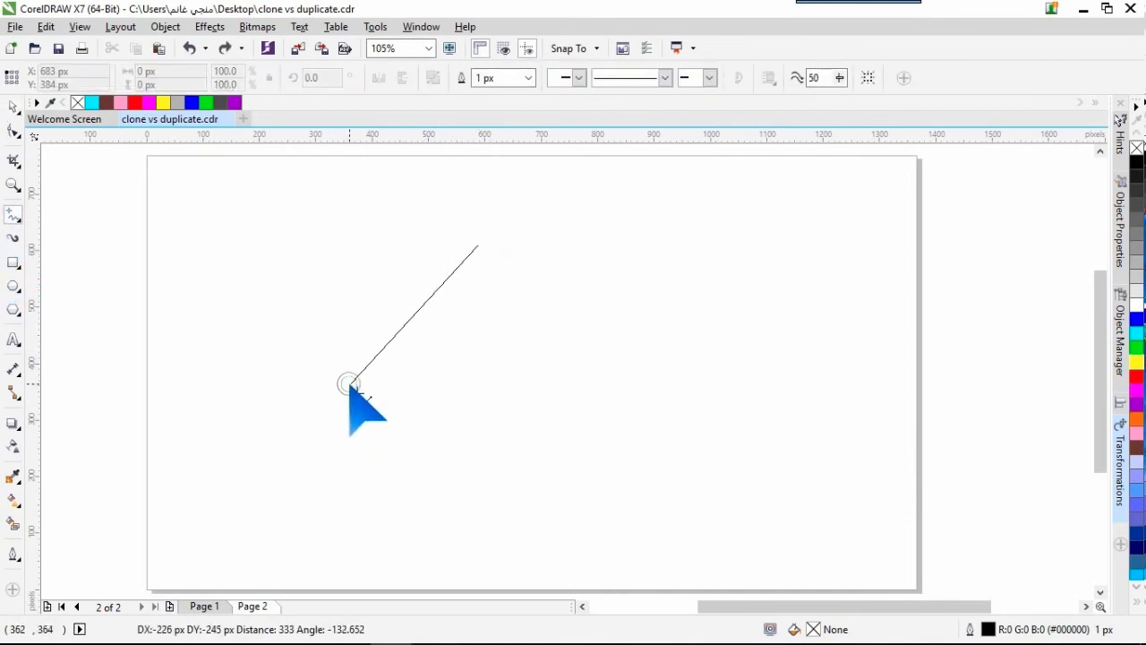
click(351, 385)
click(664, 77)
click(644, 78)
click(527, 79)
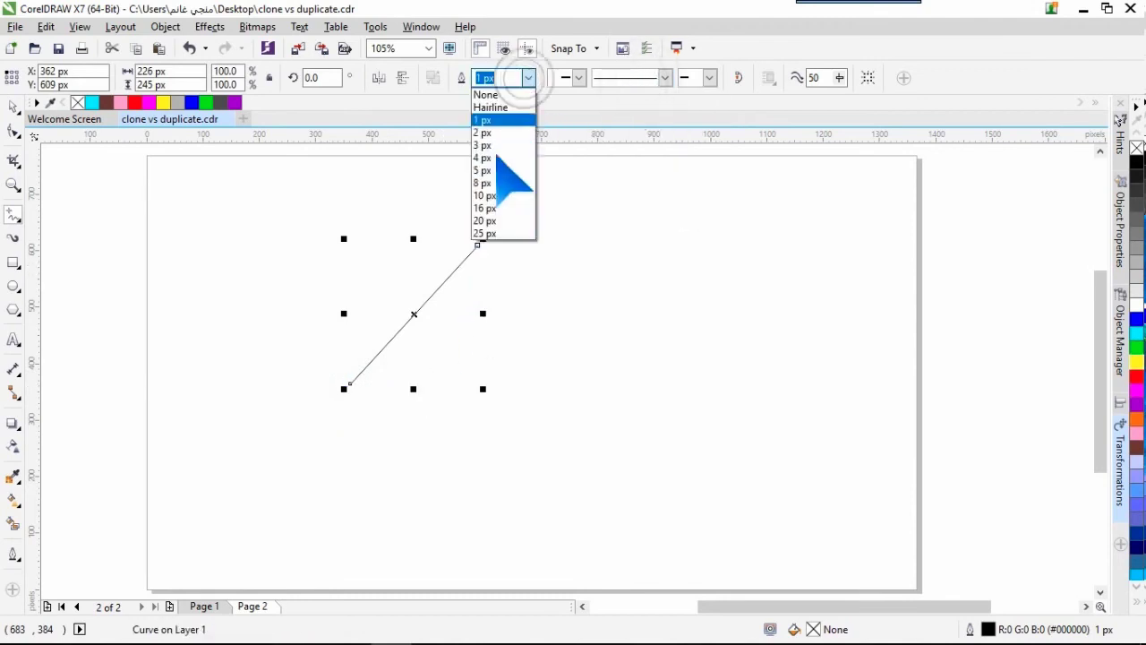
click(499, 183)
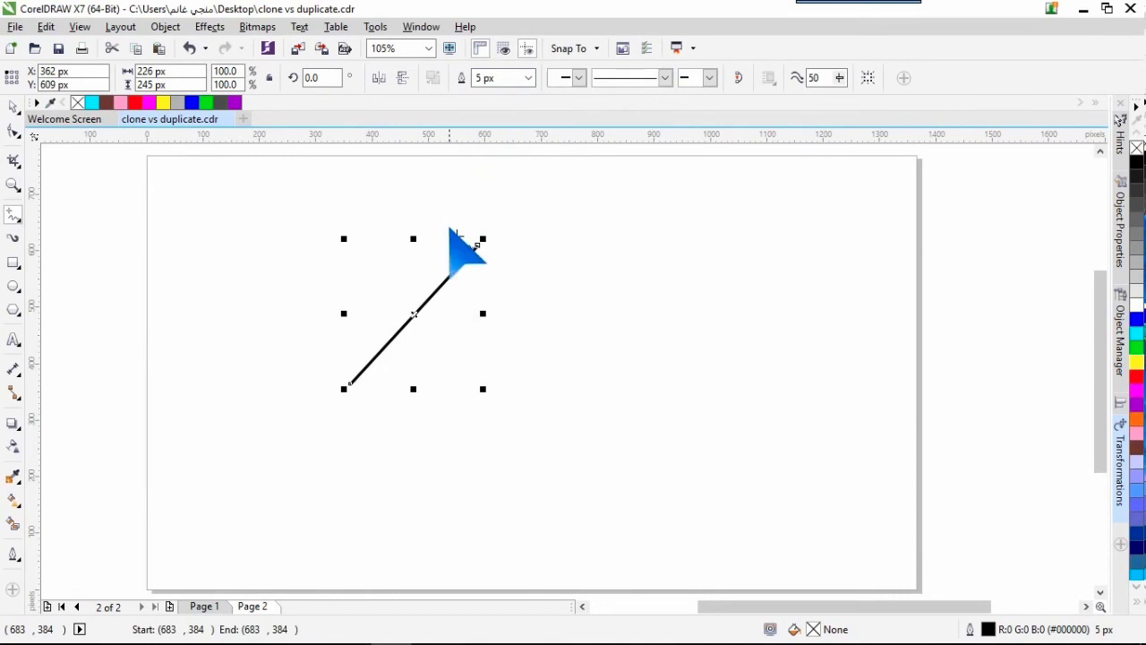
Step: Clone the diagonal line and mirror the clone horizontally to its left so the two lines form a V
click(46, 27)
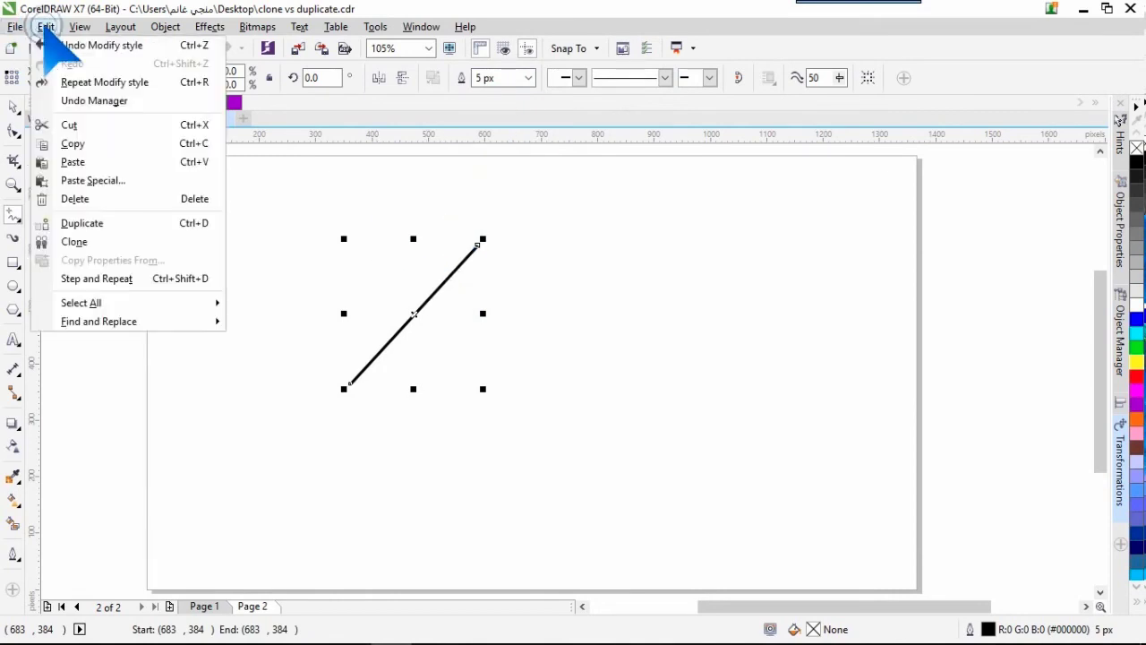
click(72, 241)
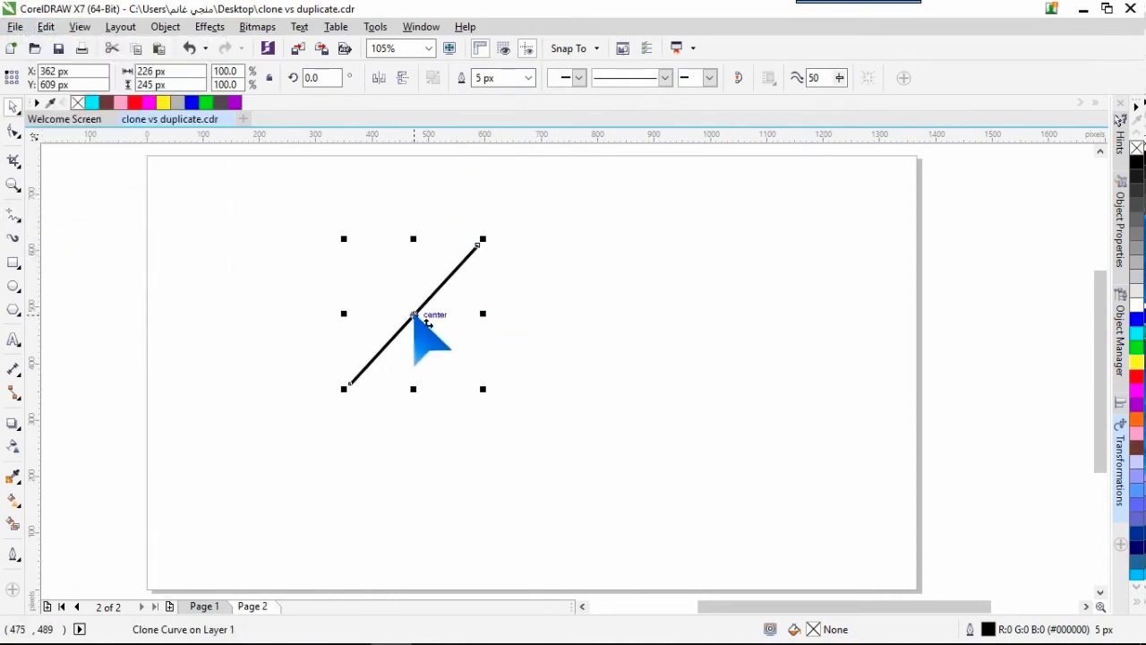
click(379, 77)
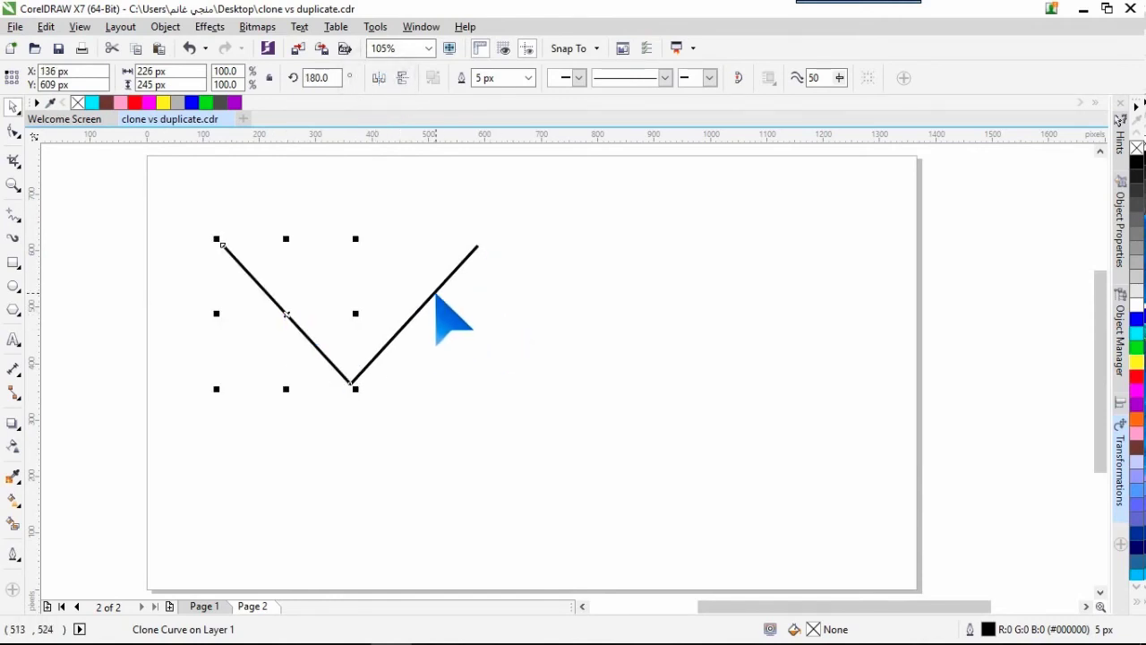
Step: Convert the original right-hand line to a curve and bend it by adjusting the control handles at both ends
double_click(434, 293)
drag(462, 223, 535, 301)
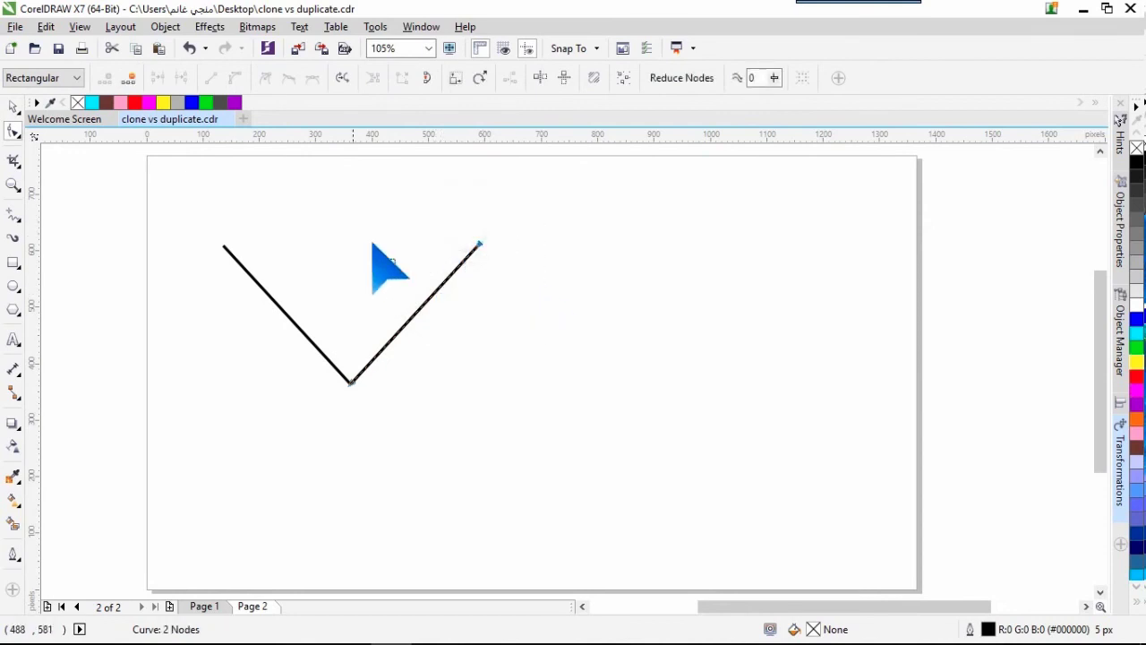
click(231, 77)
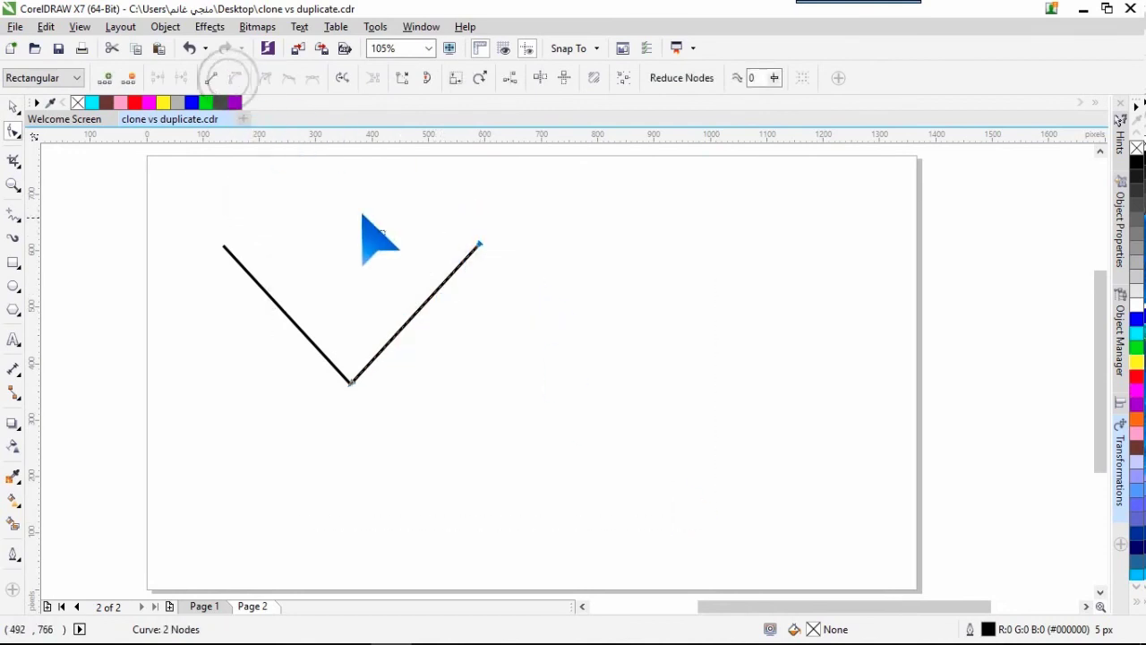
click(378, 247)
click(478, 243)
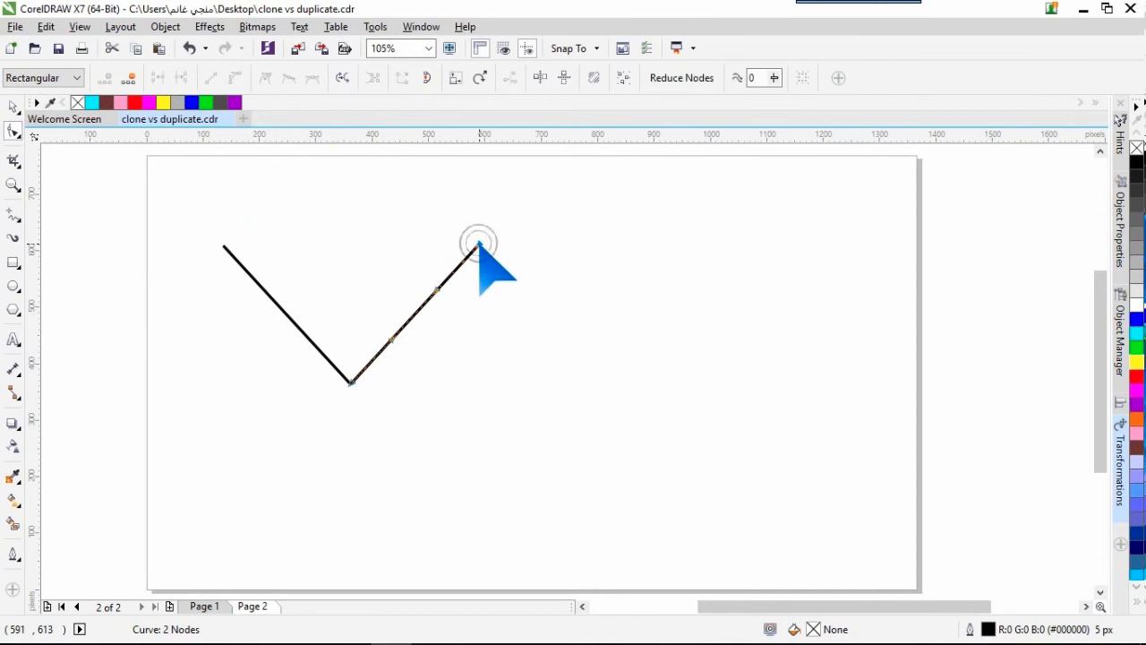
drag(436, 292, 490, 342)
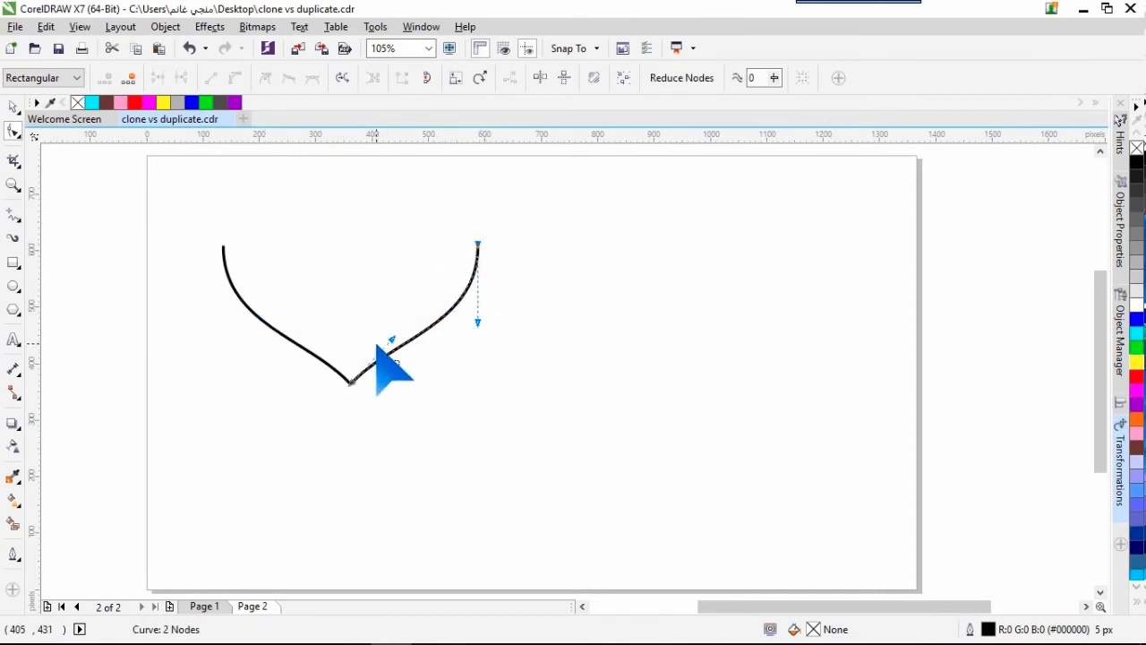
drag(389, 339, 374, 281)
Step: Add a node midway along the right-hand curve, lower it, and extend its handle up and left to form a wave
double_click(412, 309)
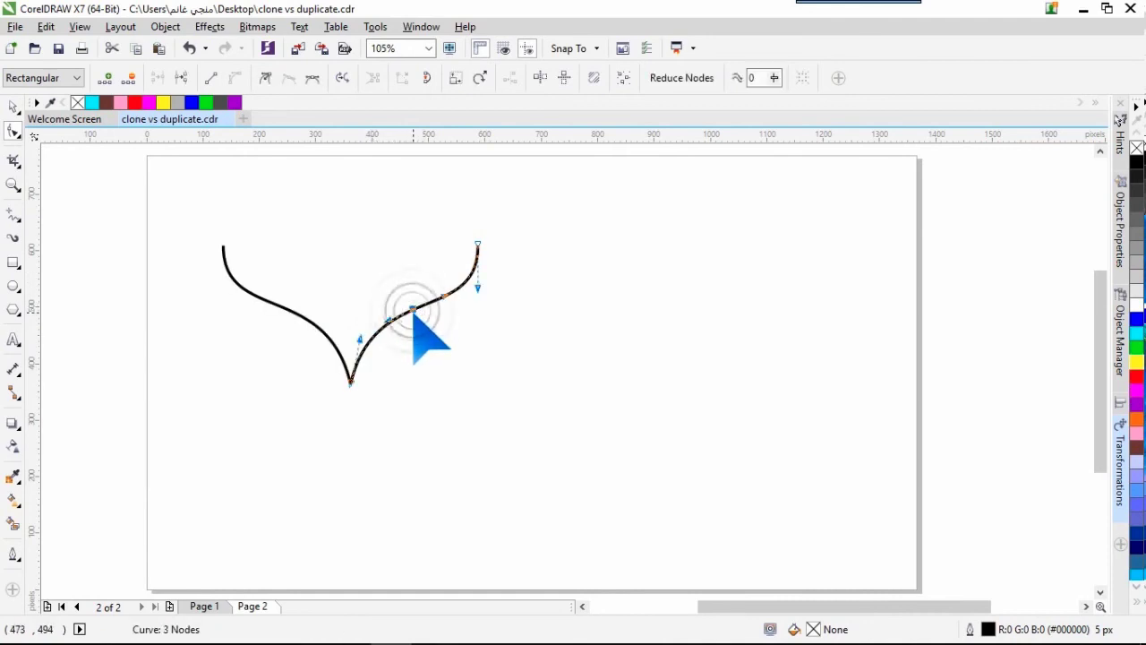
drag(413, 309, 452, 346)
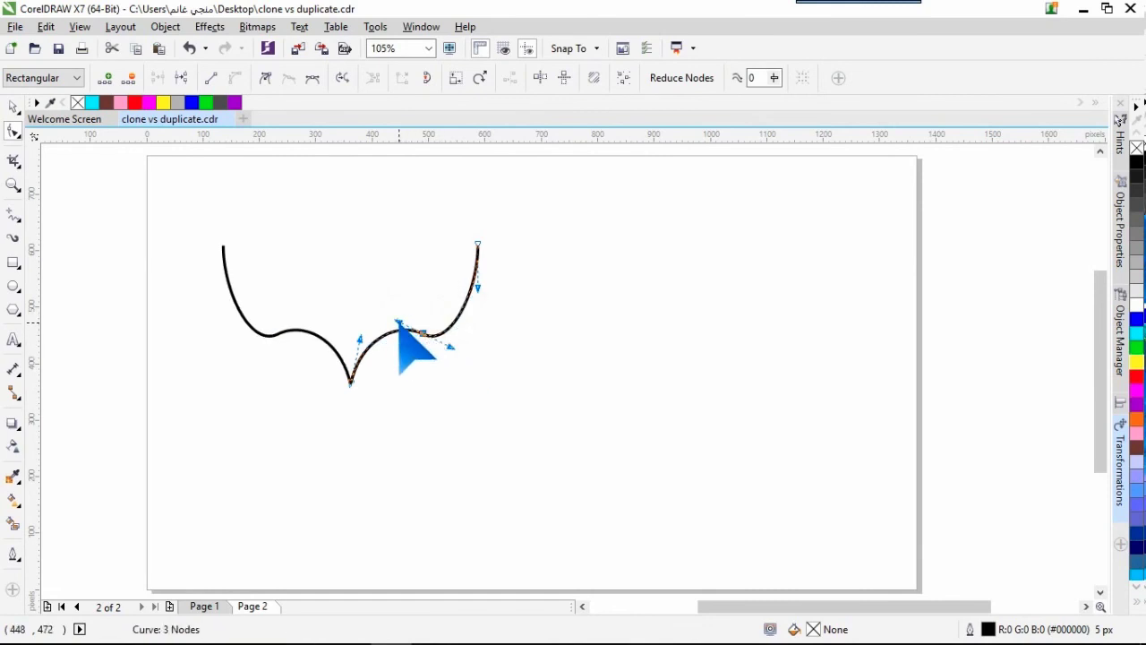
drag(399, 320, 368, 288)
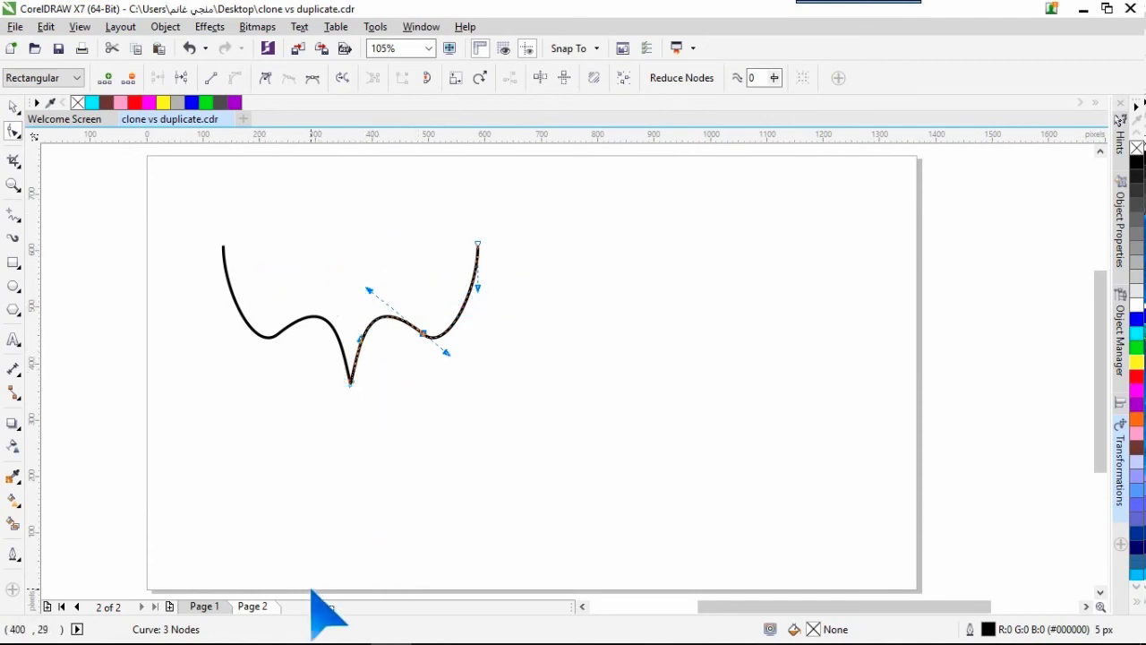
Step: Return to Page 1 and place a copy of the lower Clone rectangle below and left of it, at about X 677, Y 232 px
click(202, 610)
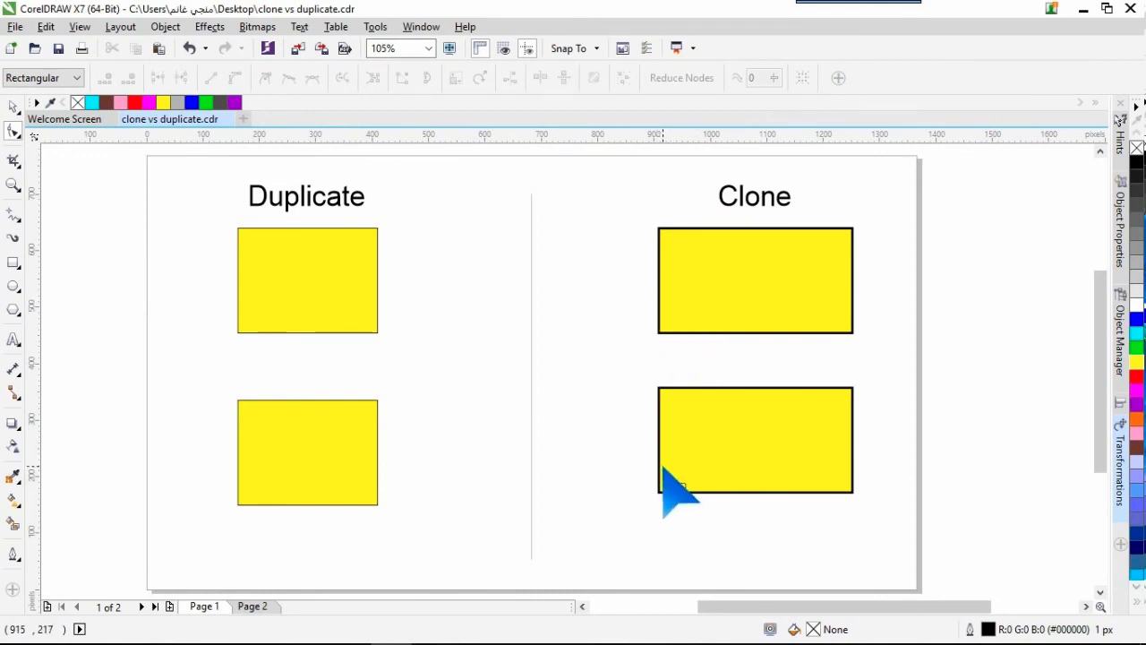
click(12, 105)
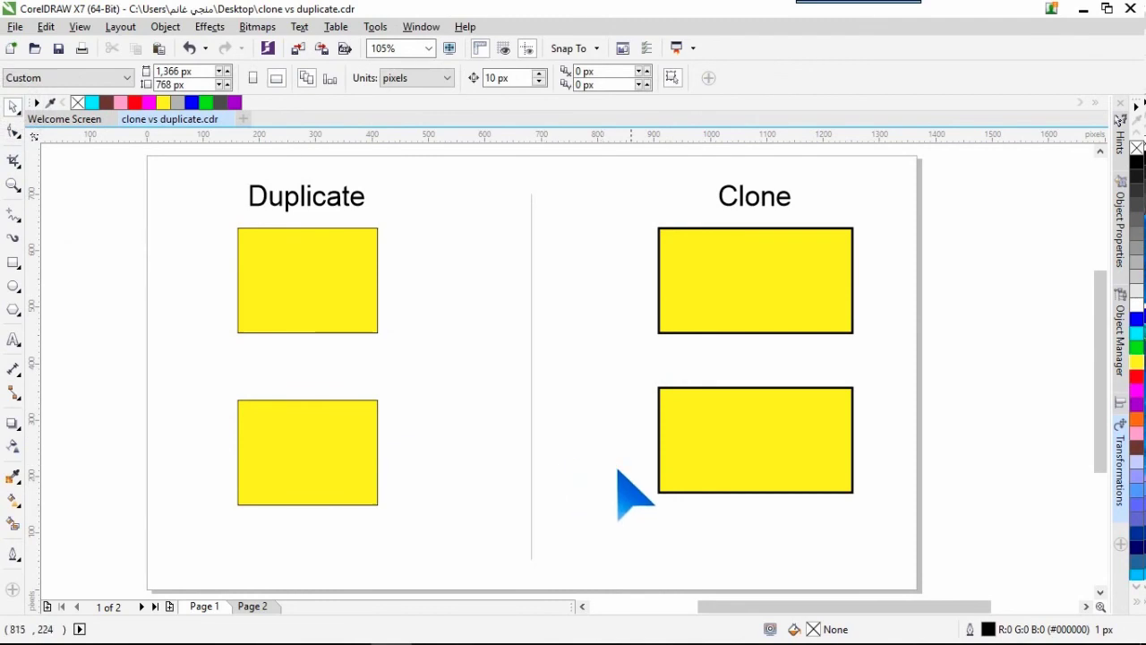
click(710, 436)
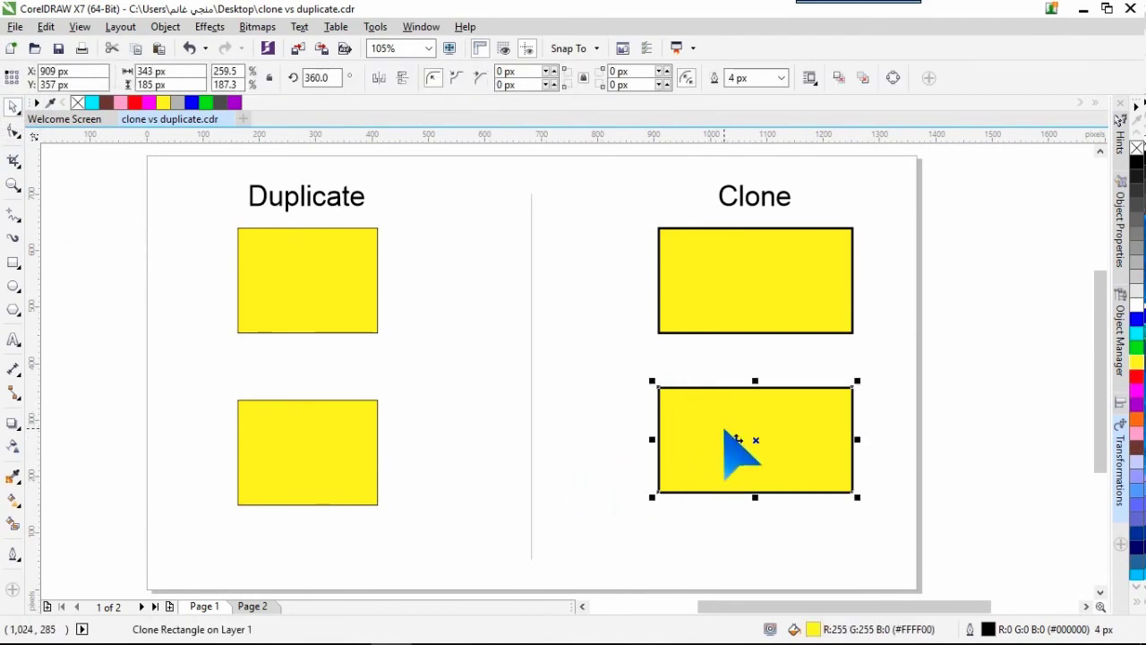
drag(763, 428, 635, 497)
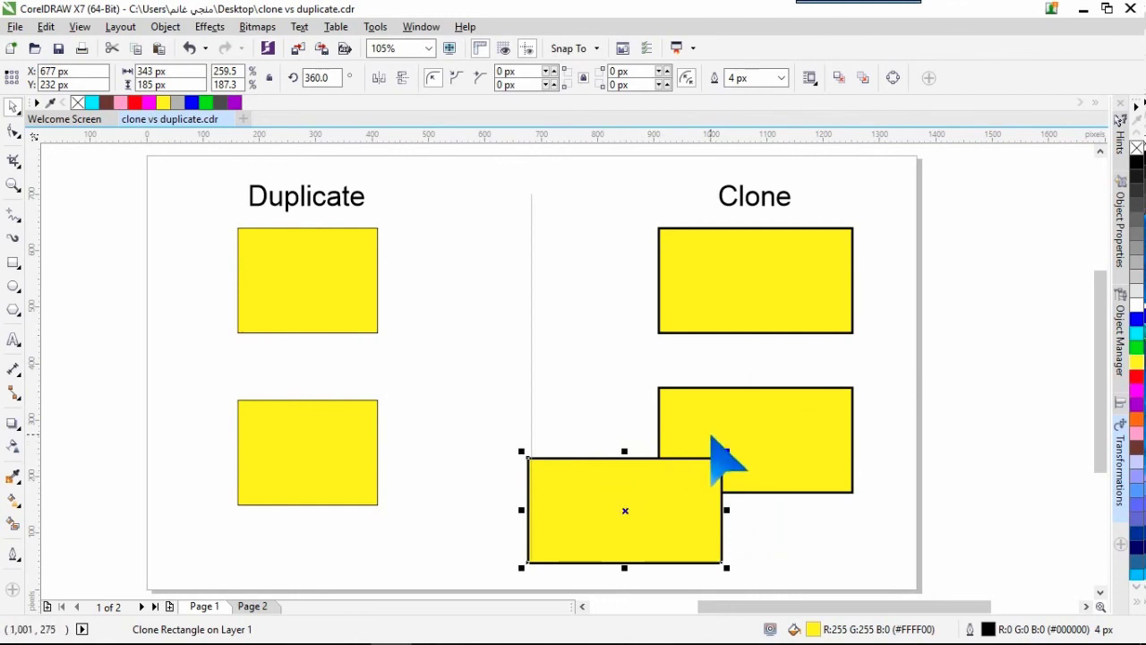
Step: Fill the upper Clone rectangle, the master, with blue (#0000FF)
click(720, 291)
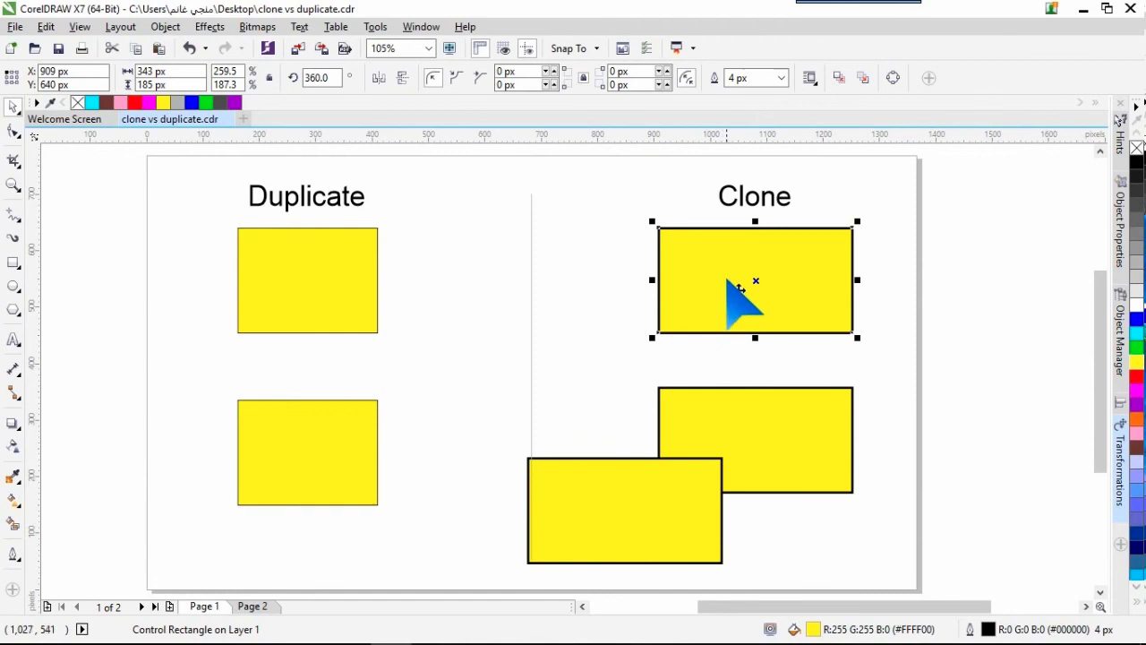
click(1136, 318)
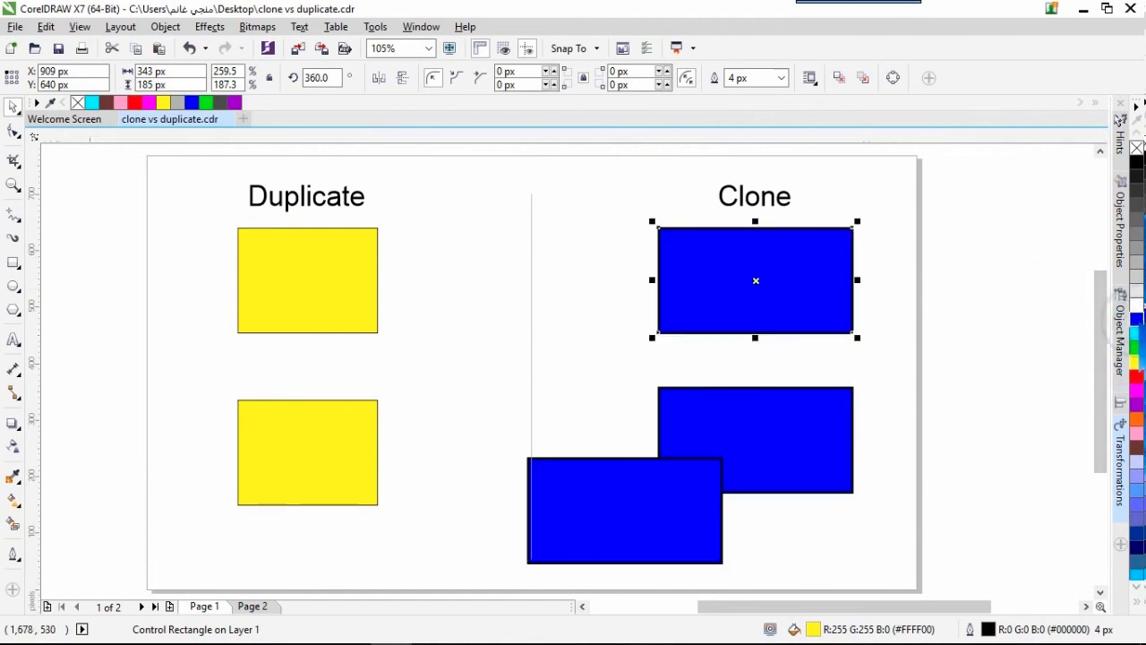
click(614, 423)
Step: Move the lower Clone rectangle slightly down and nudge its overlapping copy to about X 678, Y 237 px
click(736, 424)
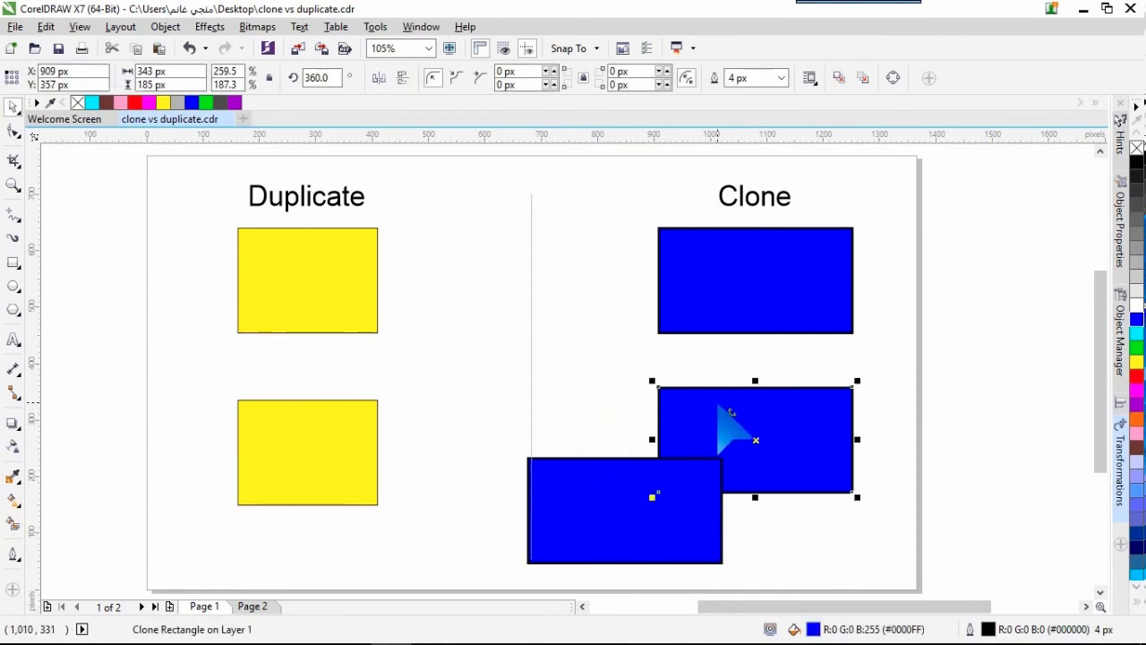
mouse_move(734, 411)
mouse_down()
mouse_move(760, 446)
mouse_move(749, 452)
mouse_move(734, 423)
mouse_up()
mouse_move(605, 495)
mouse_down()
mouse_move(570, 523)
mouse_move(549, 476)
mouse_move(582, 491)
mouse_move(532, 473)
mouse_move(609, 502)
mouse_up()
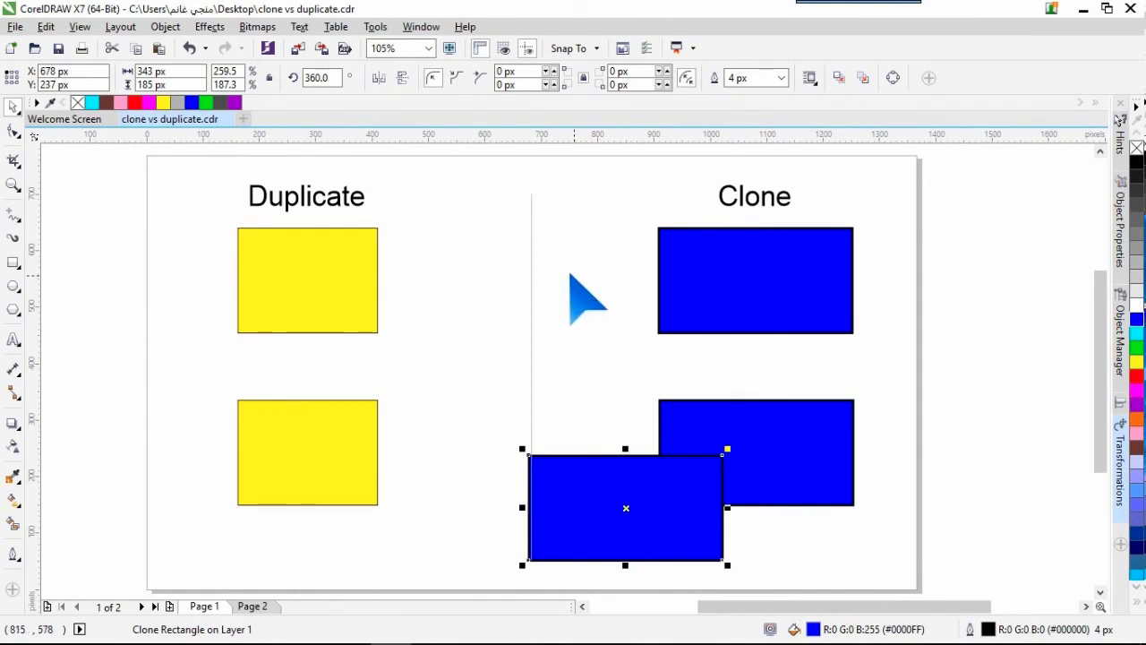
click(761, 200)
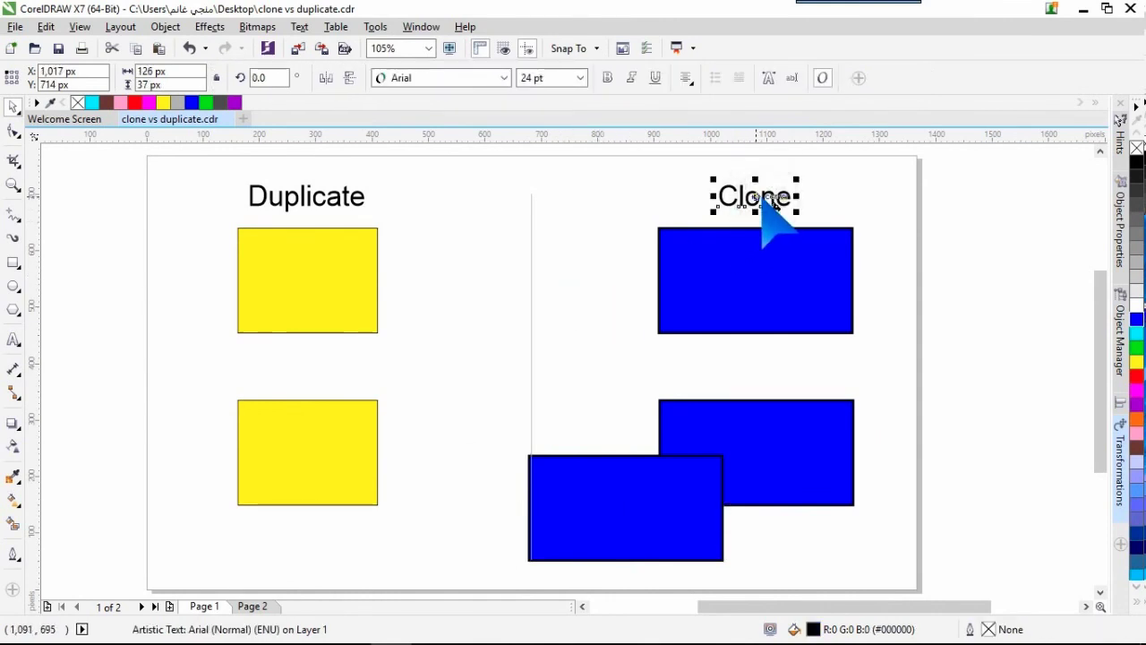
click(339, 205)
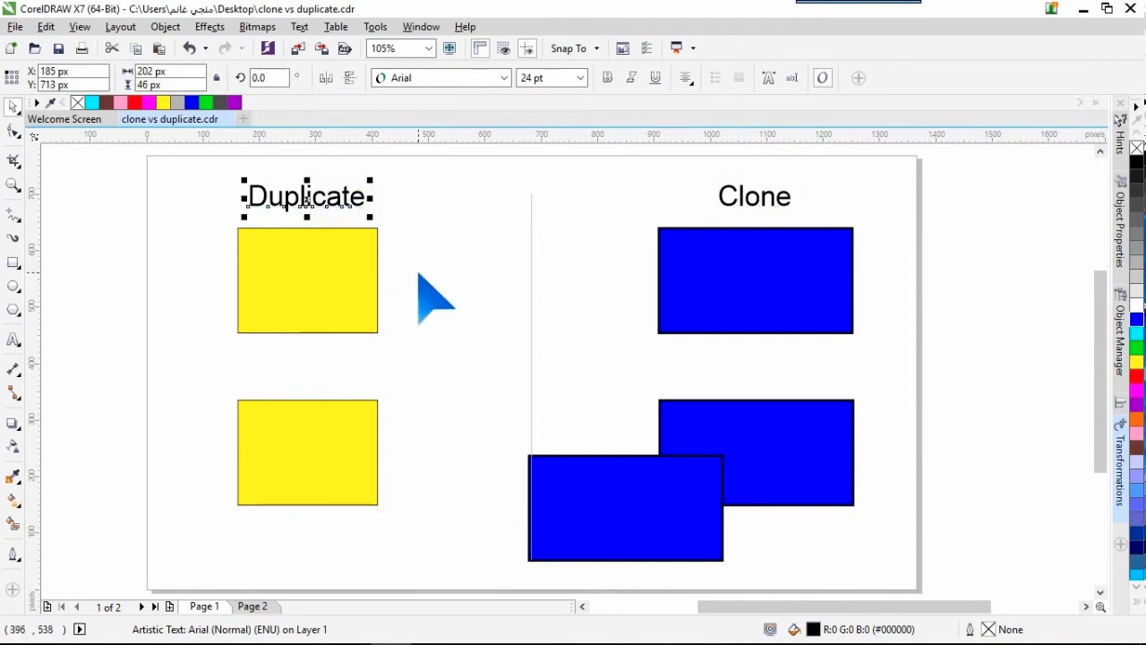